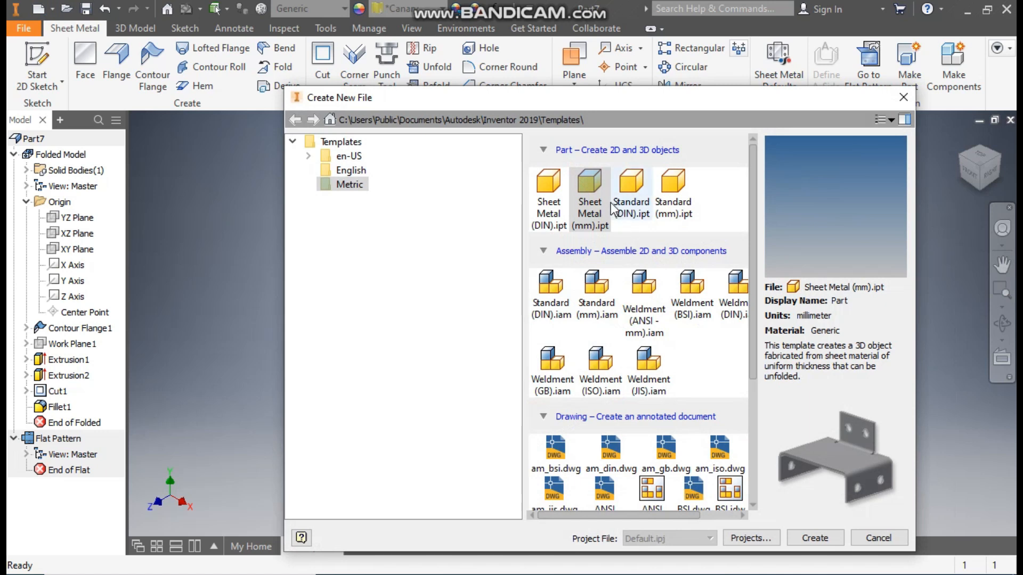
# - Create a new part from the metric Sheet Metal (mm).ipt template and start a 2D sketch on the XY plane
pyautogui.click(588, 188)
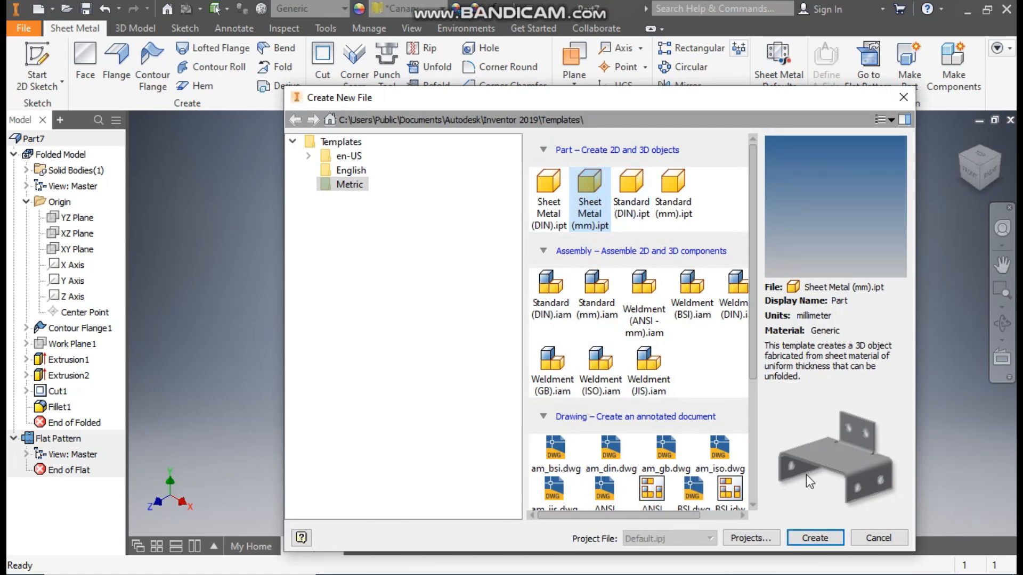
pyautogui.click(822, 543)
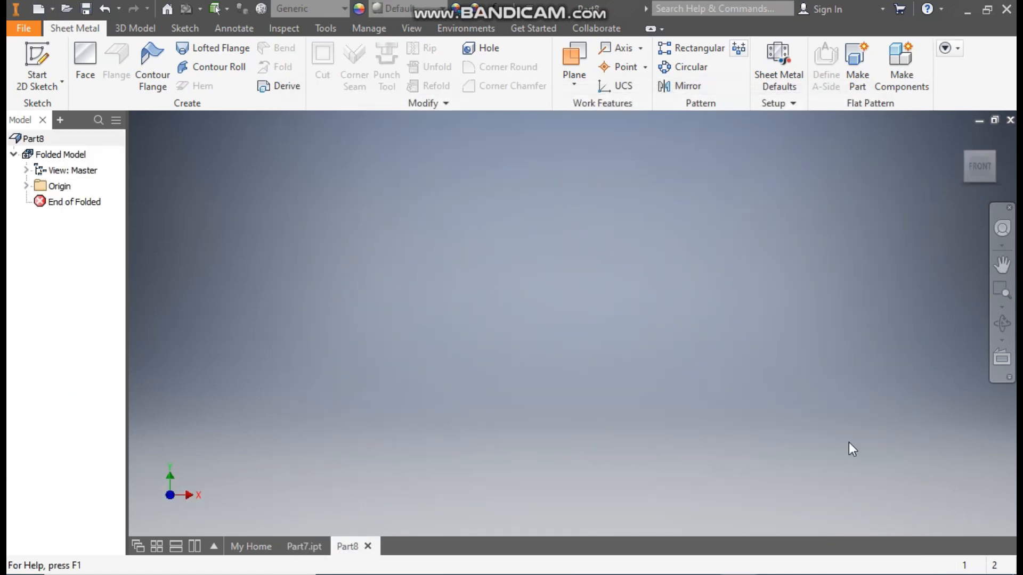
pyautogui.click(39, 61)
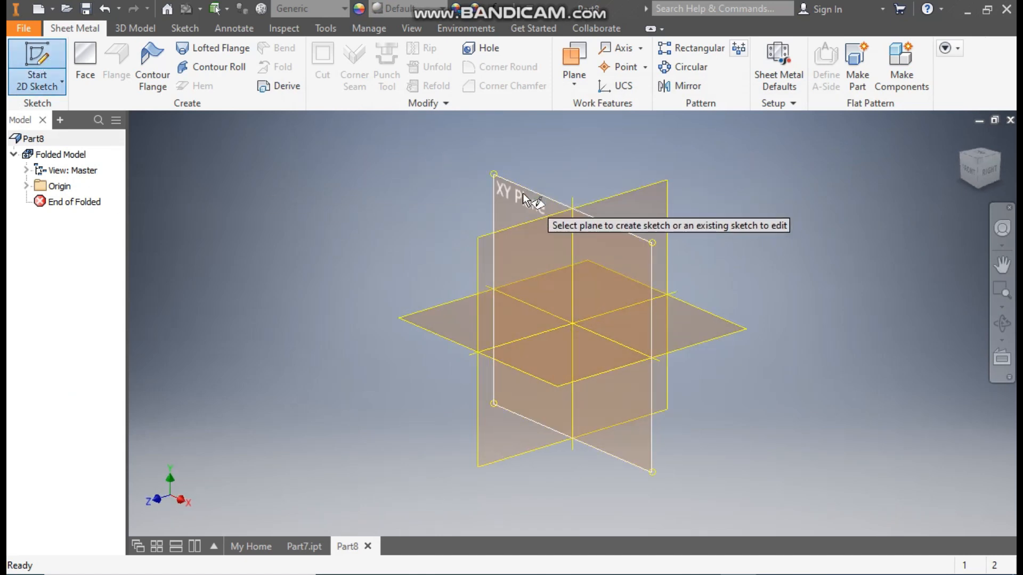
pyautogui.click(523, 194)
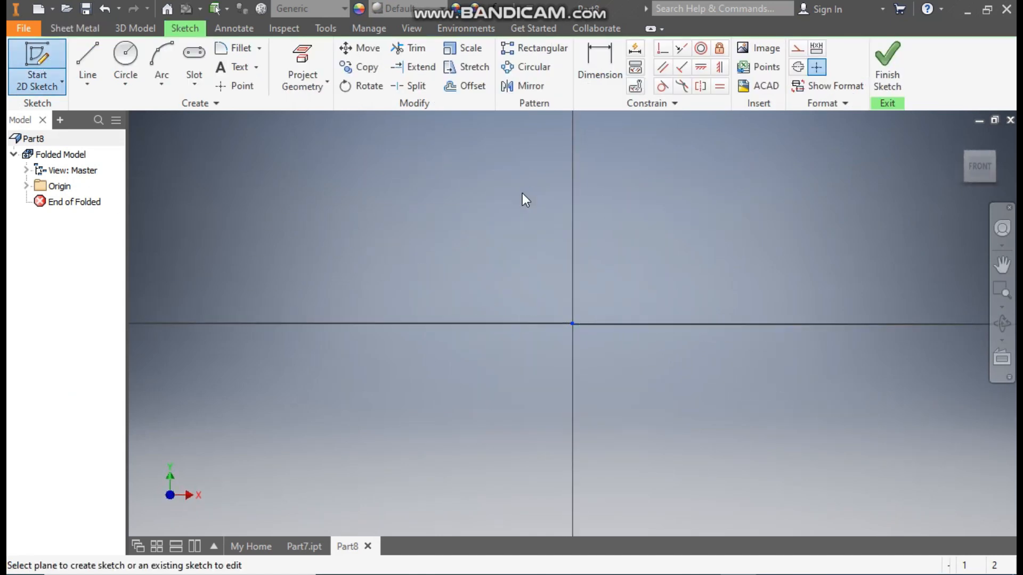
# - Sketch connected lines from the origin: about 71 mm horizontally left, about 120 mm vertically up, then sloping down to the right above the origin
pyautogui.click(91, 56)
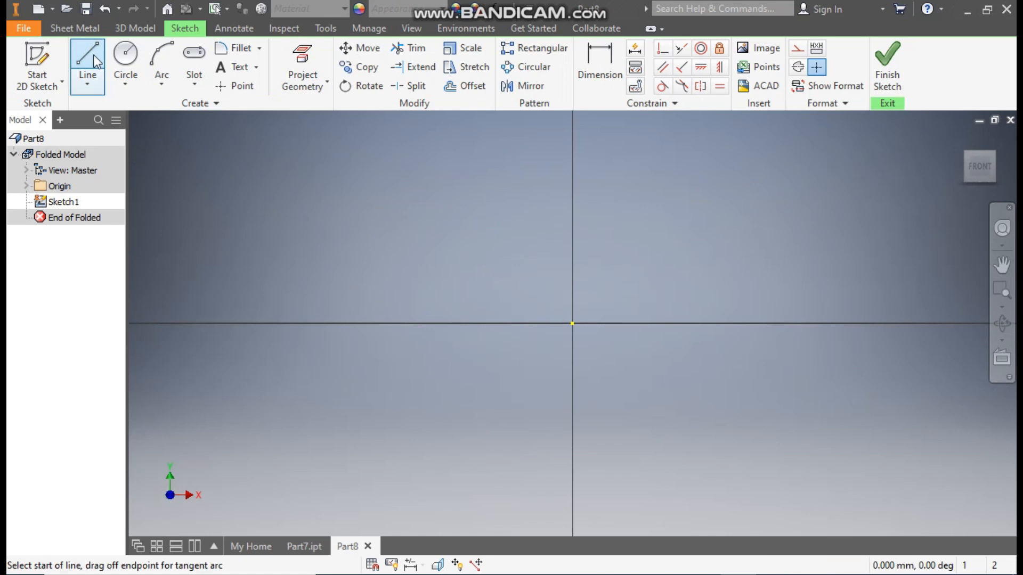
pyautogui.click(572, 323)
pyautogui.moveTo(721, 216)
pyautogui.mouseDown(button='middle')
pyautogui.moveTo(922, 235)
pyautogui.moveTo(957, 187)
pyautogui.mouseUp(button='middle')
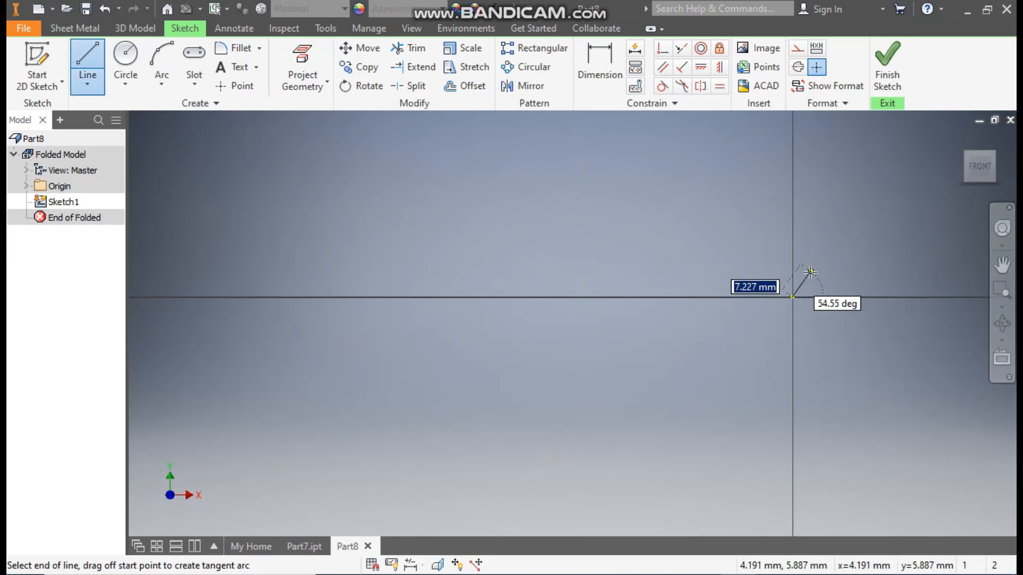
pyautogui.click(484, 297)
pyautogui.scroll(2, 546, 273)
pyautogui.moveTo(546, 273)
pyautogui.mouseDown(button='middle')
pyautogui.moveTo(520, 351)
pyautogui.moveTo(484, 381)
pyautogui.mouseUp(button='middle')
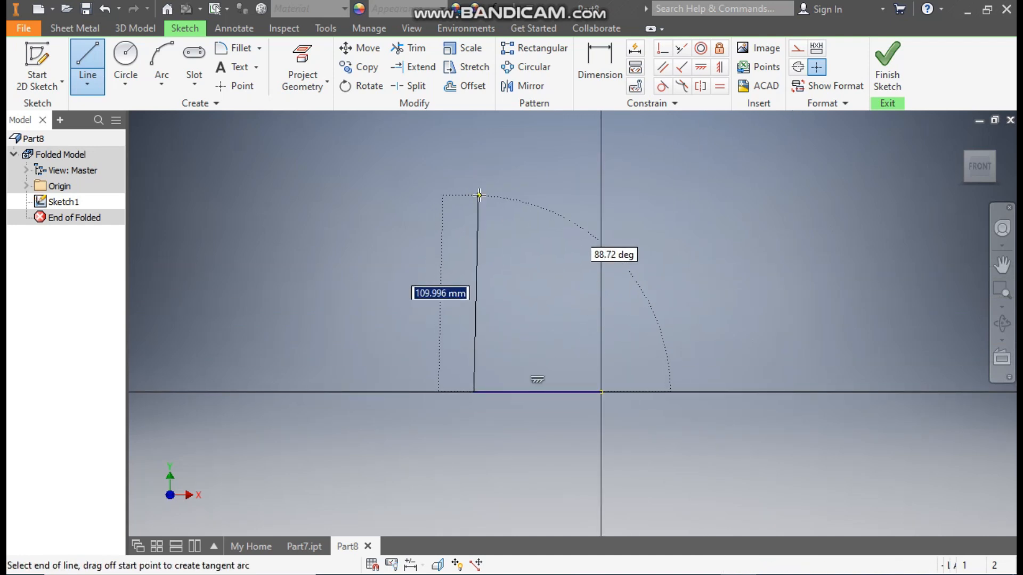
pyautogui.click(475, 179)
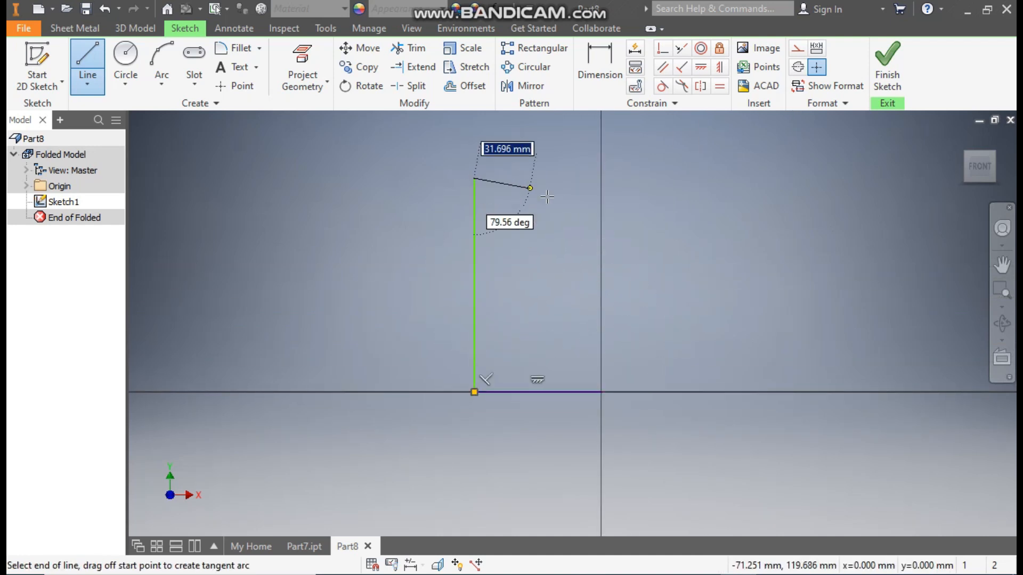
pyautogui.click(599, 253)
pyautogui.press('Escape')
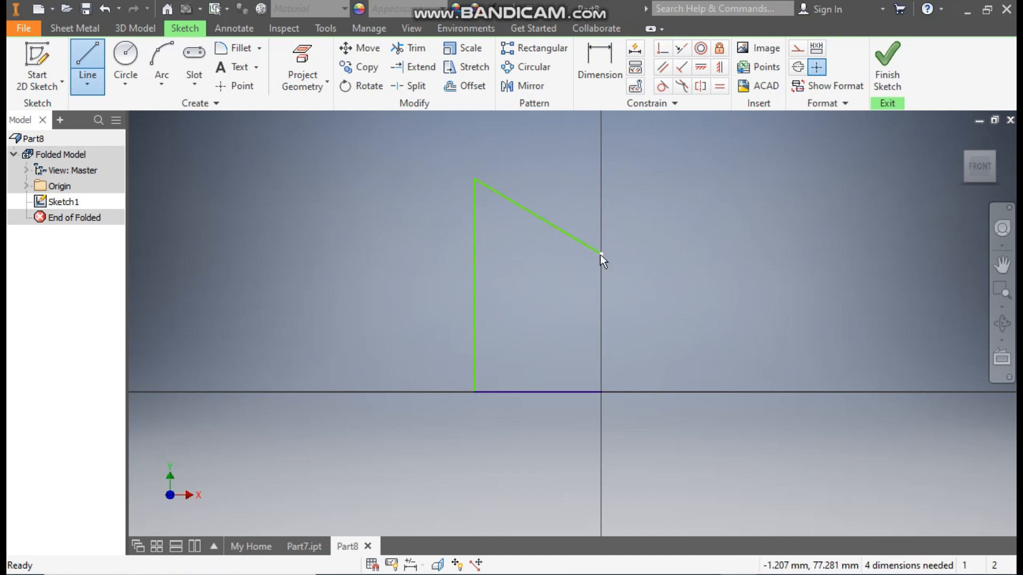
# - Dimension the horizontal base line at 135 mm and the vertical line at 130 mm
pyautogui.click(597, 61)
pyautogui.click(564, 396)
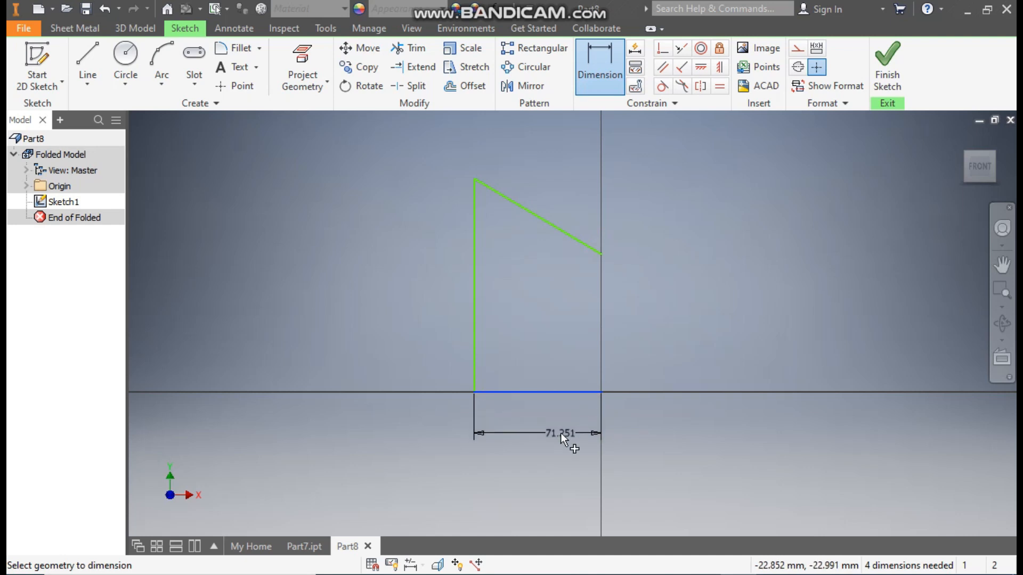
pyautogui.click(560, 432)
pyautogui.write('135')
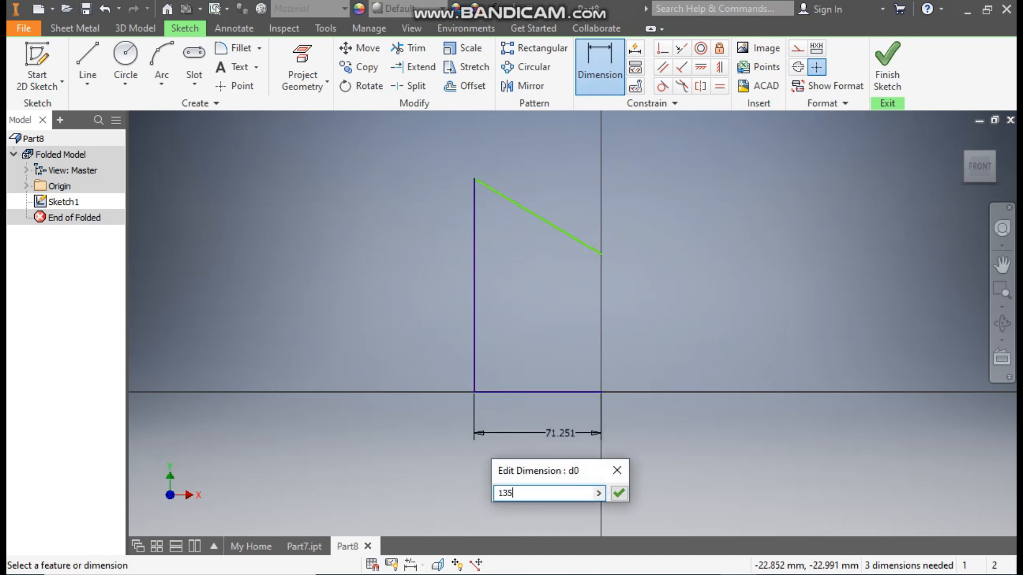
pyautogui.press('Return')
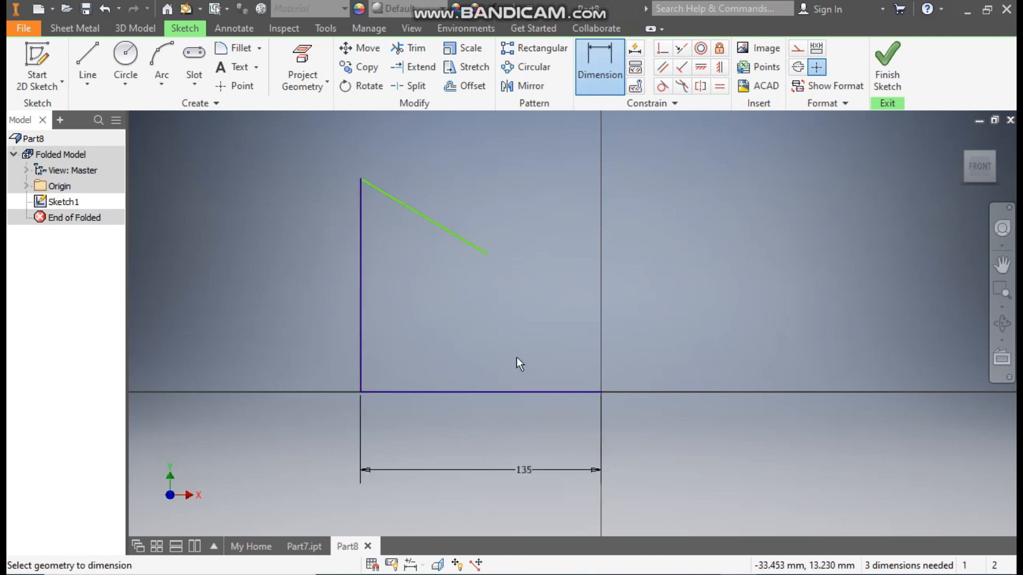
pyautogui.click(361, 311)
pyautogui.click(289, 312)
pyautogui.write('130')
pyautogui.press('Return')
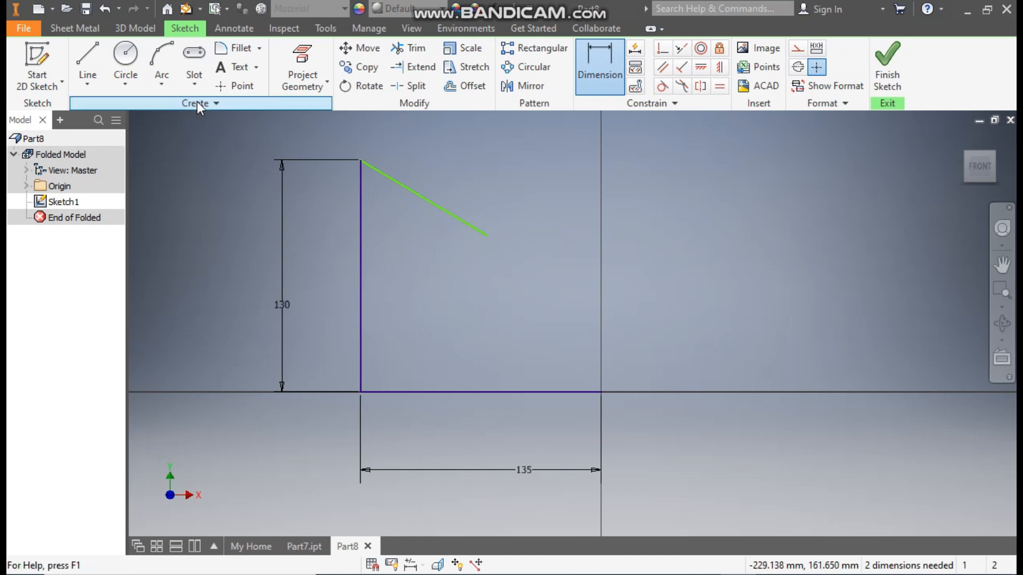
# - Draw a three-point arc of about 13 mm radius, bulging right and curling upward from the sloping line's free end
pyautogui.click(155, 81)
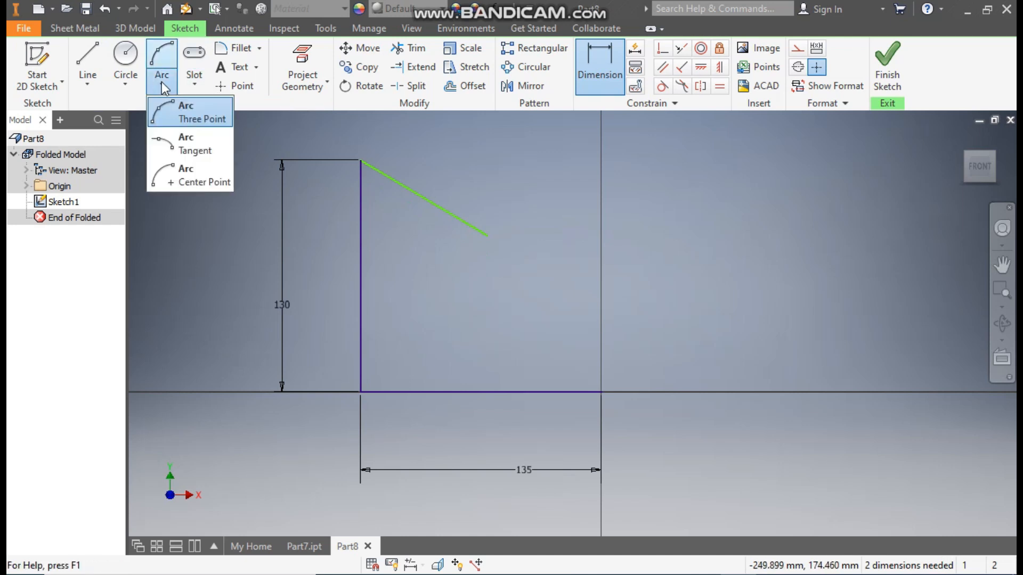
pyautogui.click(196, 113)
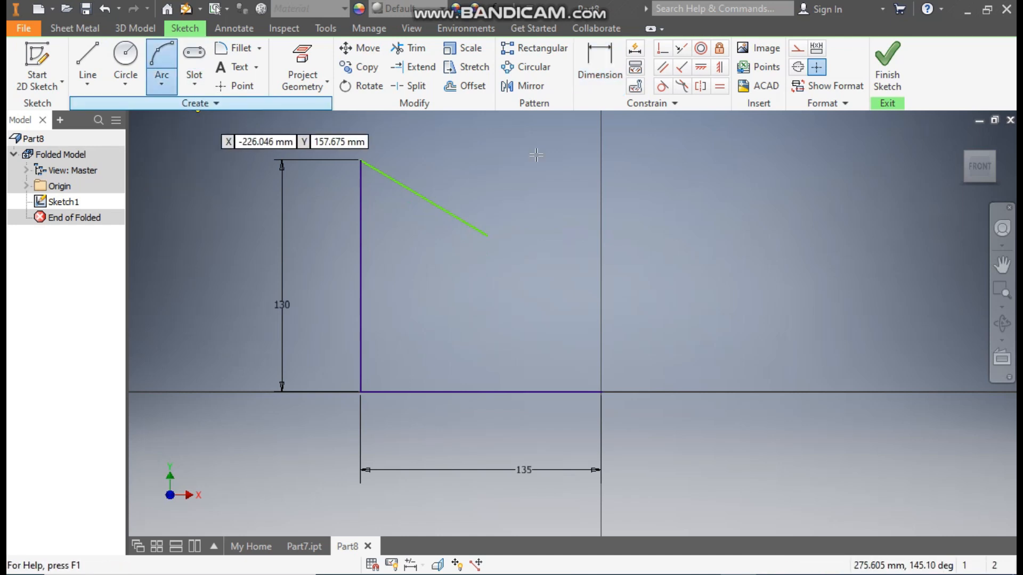
pyautogui.click(488, 236)
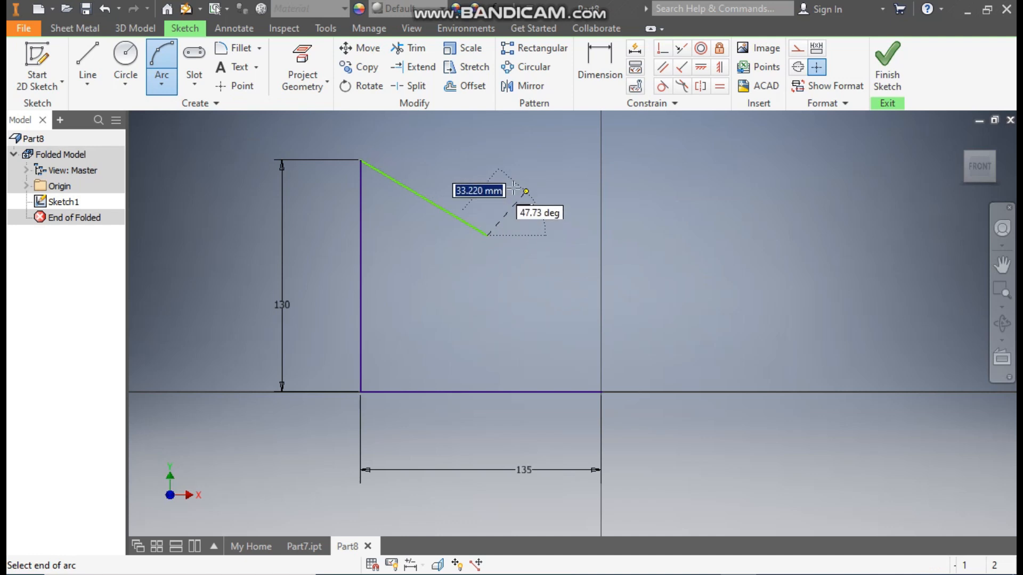
pyautogui.click(523, 208)
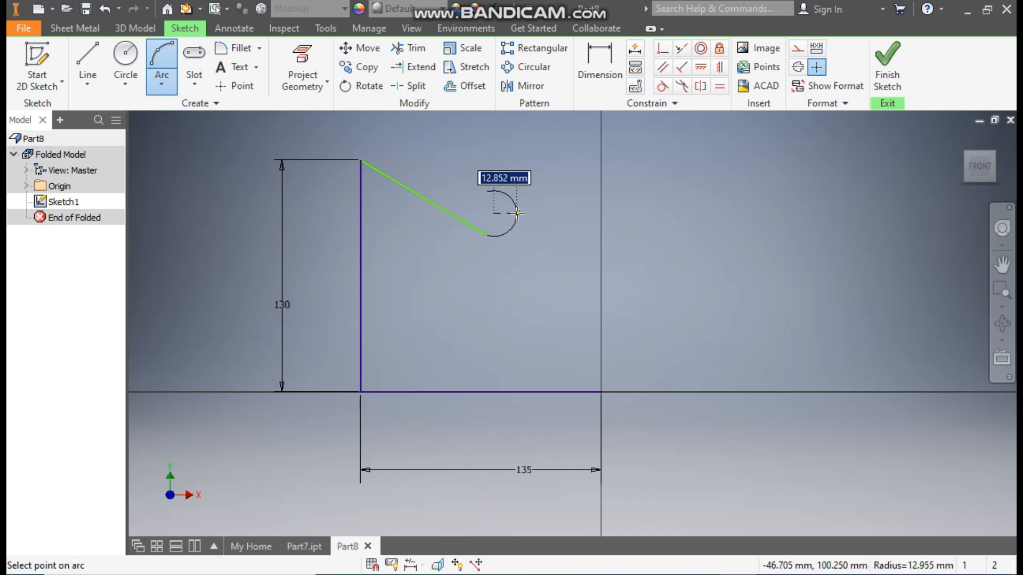
pyautogui.click(513, 212)
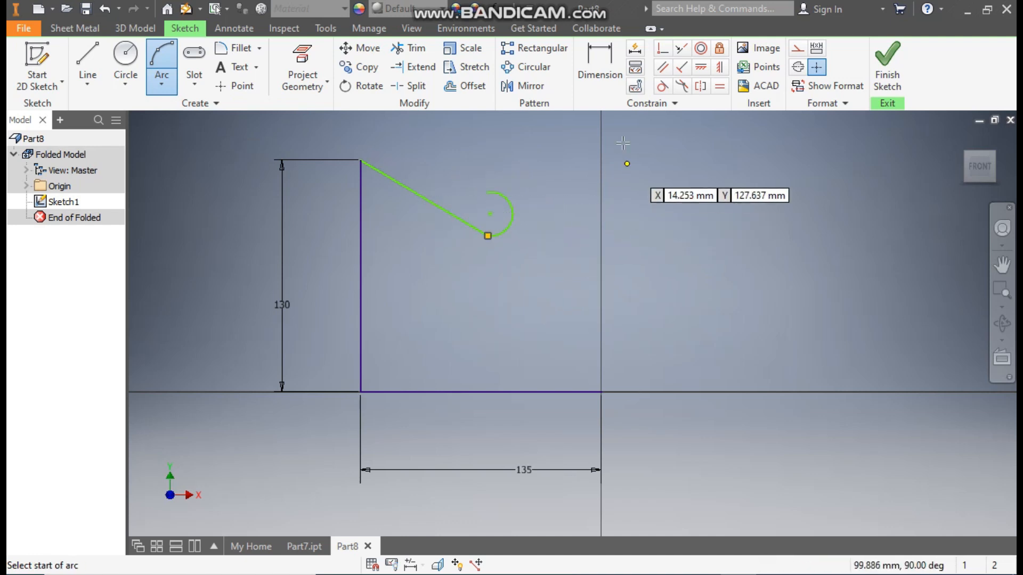
# - Dimension the arc's radius at 10 mm
pyautogui.click(595, 62)
pyautogui.click(511, 203)
pyautogui.click(539, 186)
pyautogui.write('10')
pyautogui.press('Return')
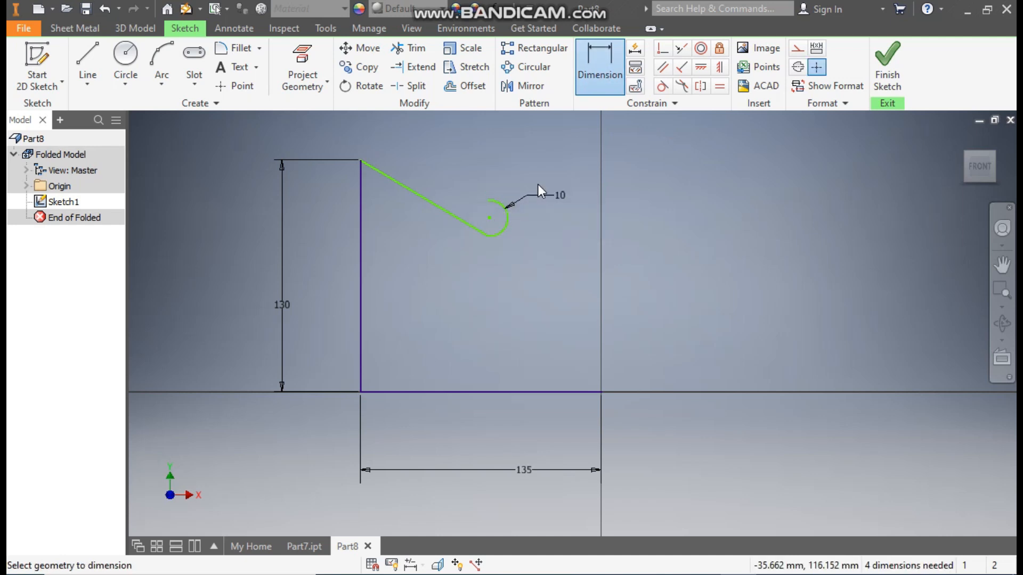
# - Apply a tangent constraint between the arc and the sloping line
pyautogui.click(663, 85)
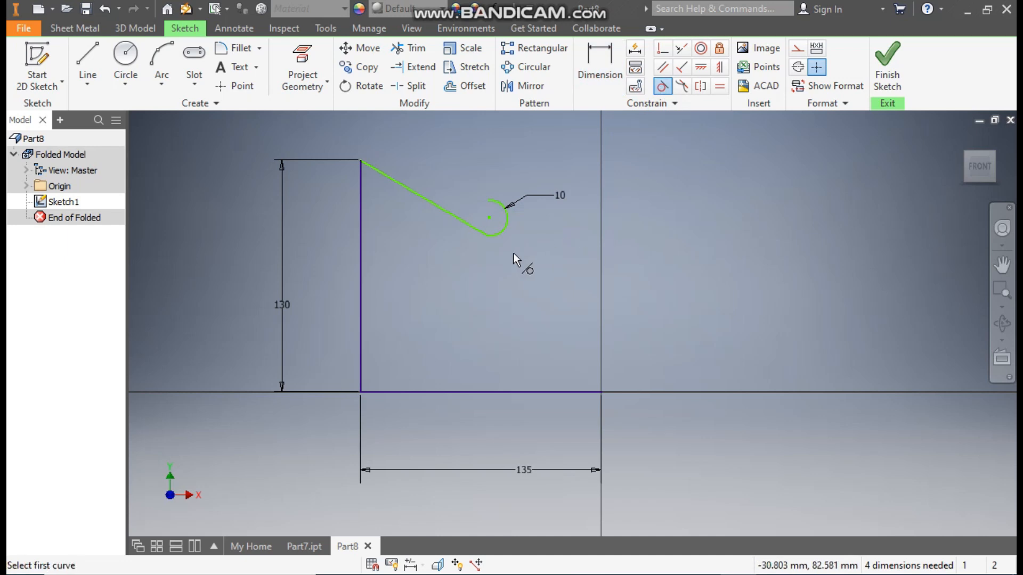
pyautogui.scroll(-5, 520, 246)
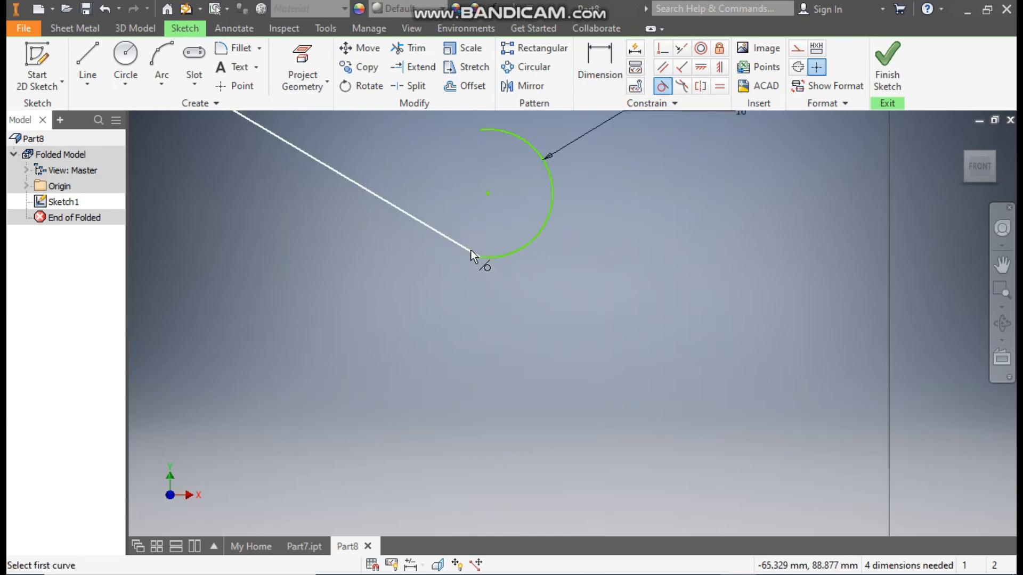
pyautogui.click(500, 255)
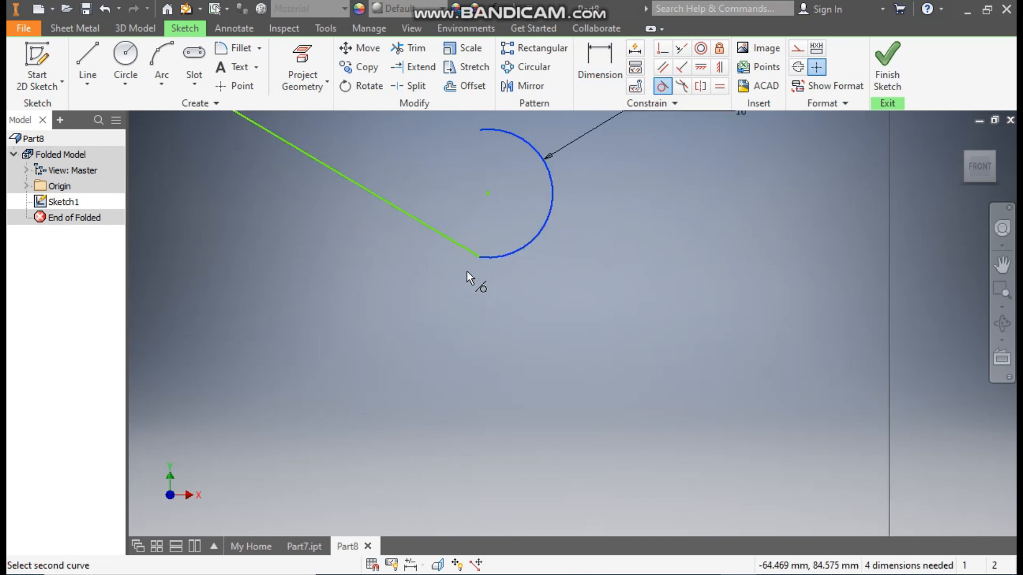
pyautogui.click(466, 253)
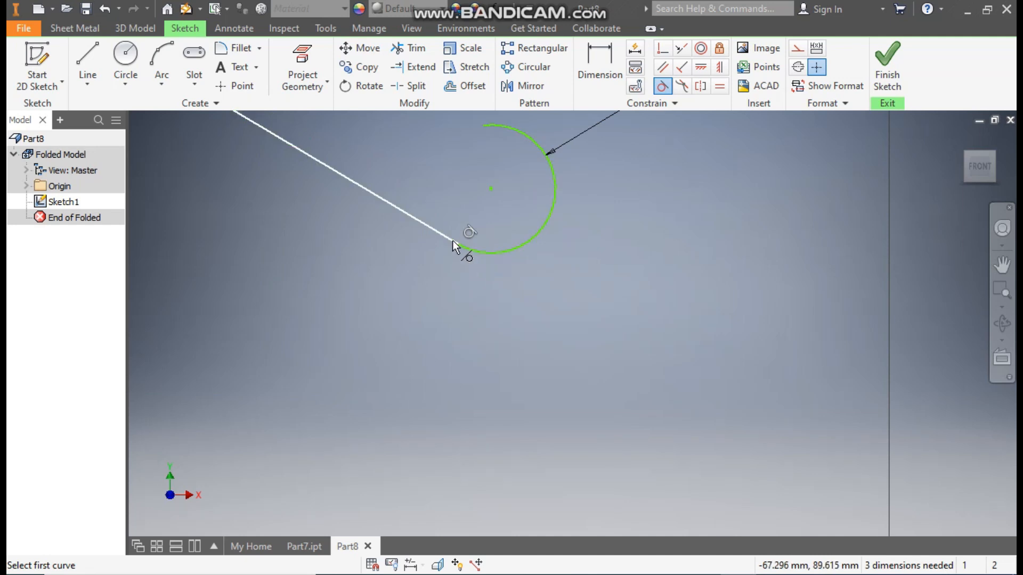
# - Dimension the height of the arc's upper endpoint above the base line at 100 mm
pyautogui.scroll(3, 512, 317)
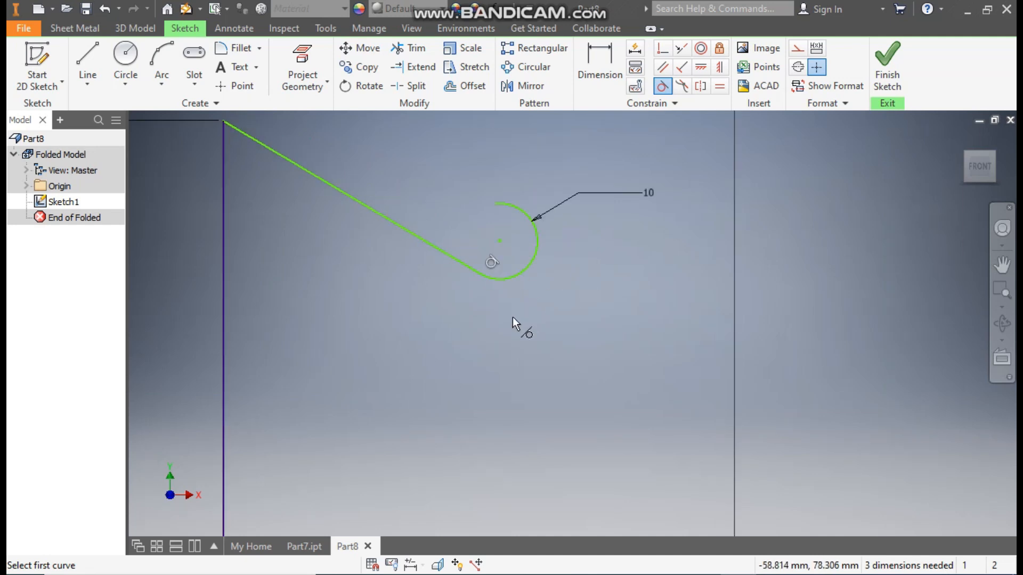
pyautogui.scroll(5, 533, 314)
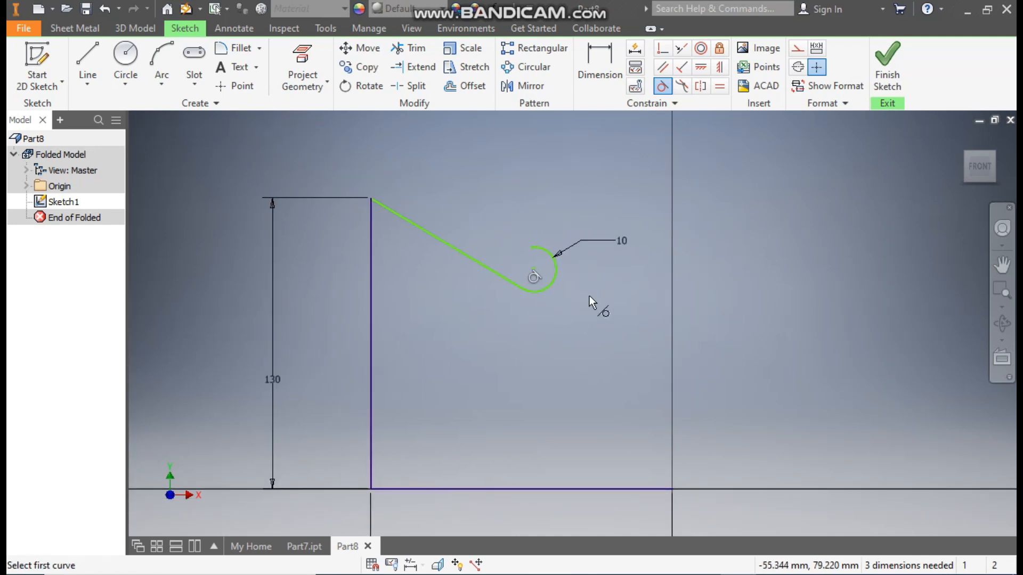
pyautogui.click(600, 56)
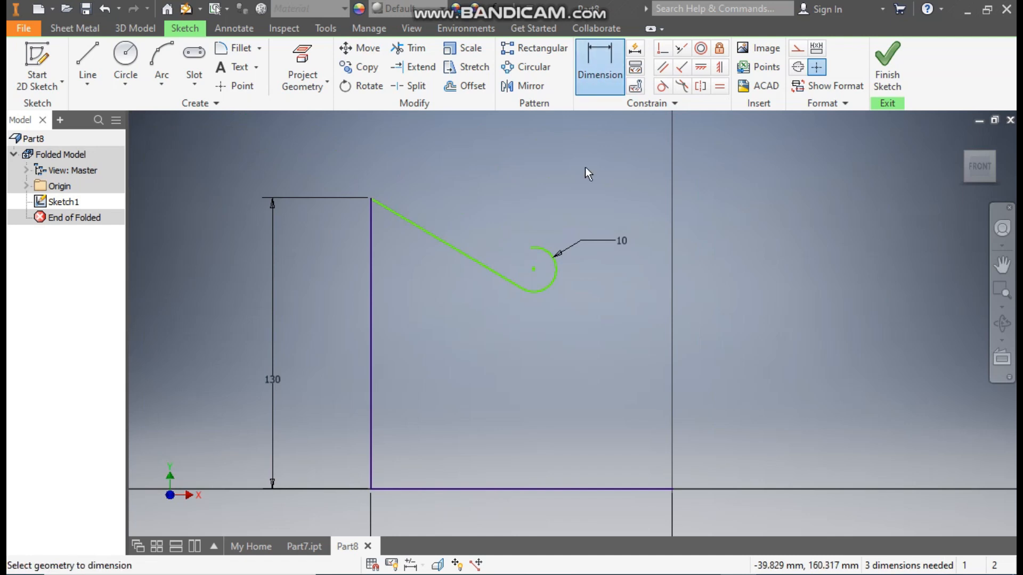
pyautogui.click(527, 488)
pyautogui.click(320, 415)
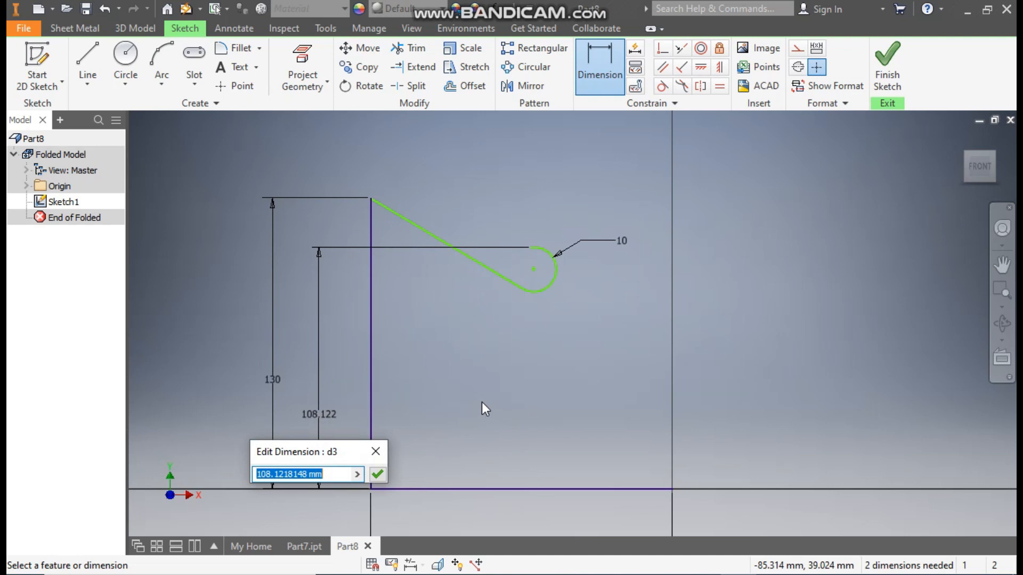
pyautogui.write('100')
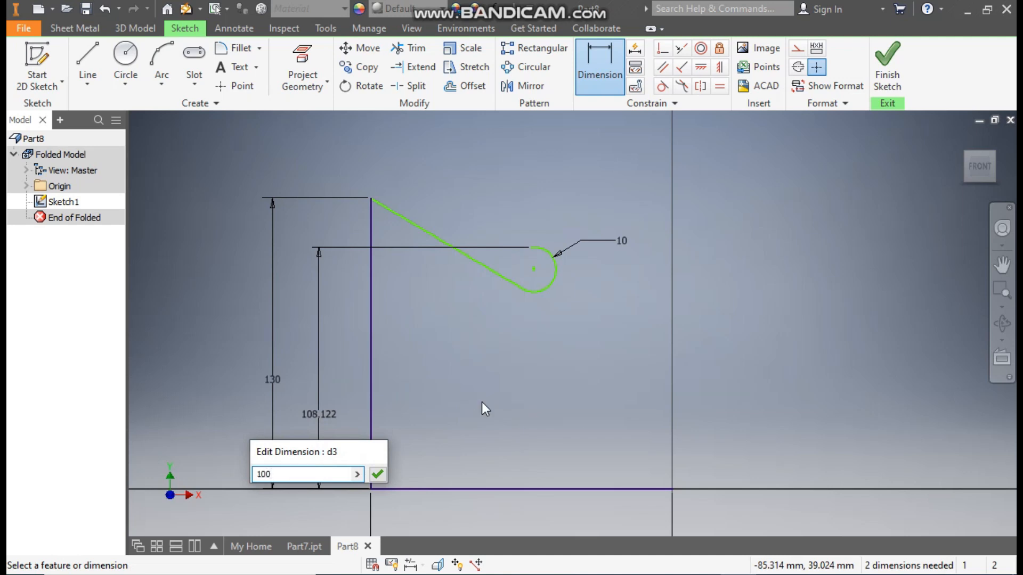
pyautogui.press('Return')
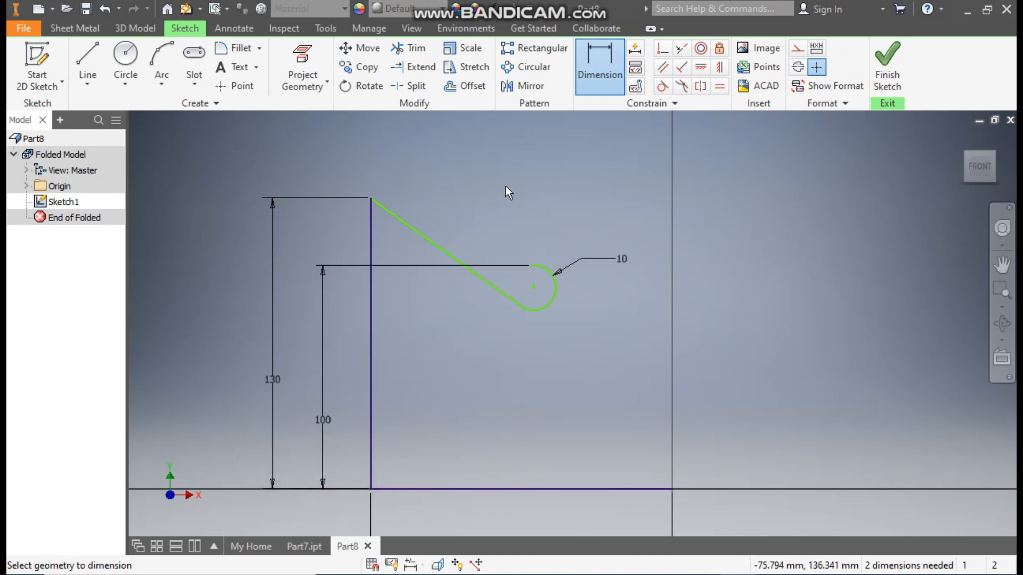
# - Dimension the horizontal distance from the vertical line to the arc's upper endpoint at 135 mm
pyautogui.click(372, 215)
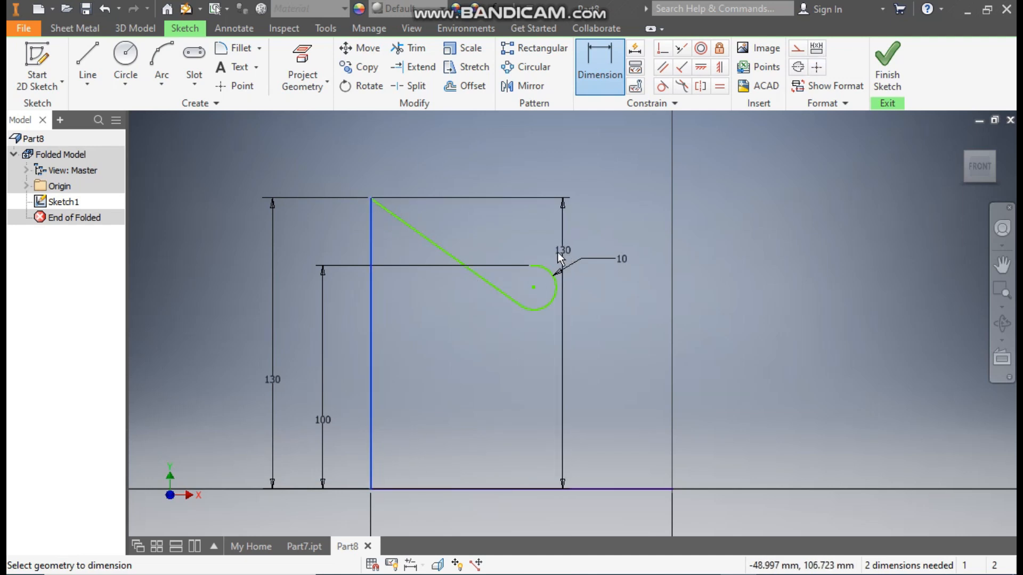
pyautogui.click(531, 266)
pyautogui.click(440, 148)
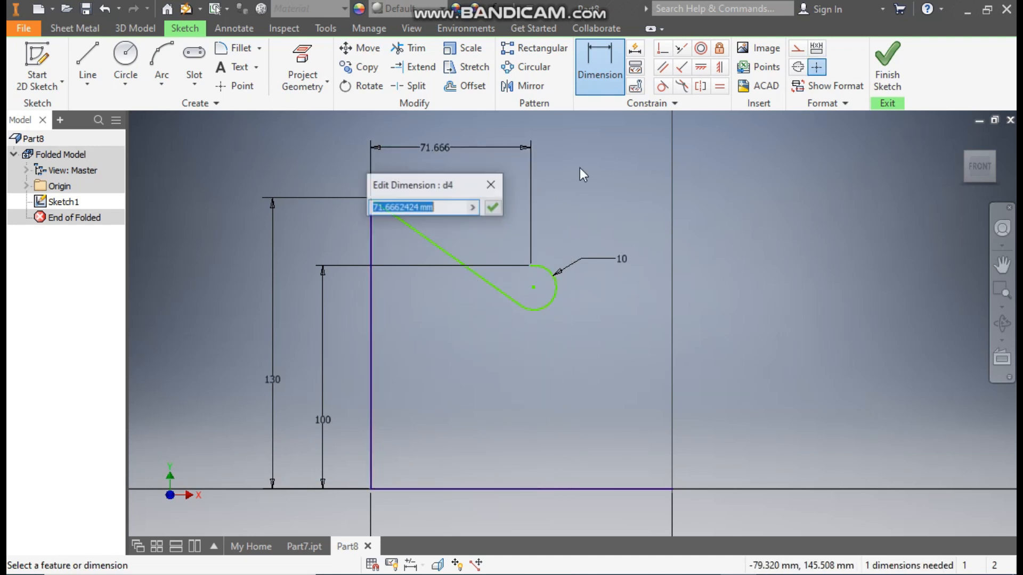
pyautogui.write('135')
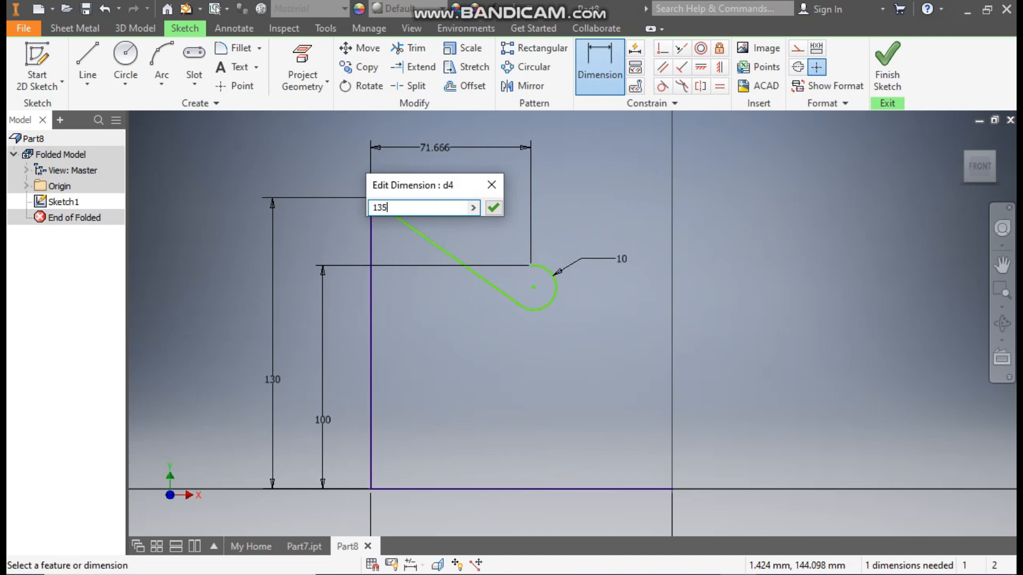
pyautogui.press('Return')
# - Constrain the arc's centre vertically in line with its upper endpoint and finish the sketch
pyautogui.moveTo(719, 194)
pyautogui.mouseDown(button='middle')
pyautogui.moveTo(658, 237)
pyautogui.moveTo(676, 212)
pyautogui.mouseUp(button='middle')
pyautogui.scroll(1, 686, 219)
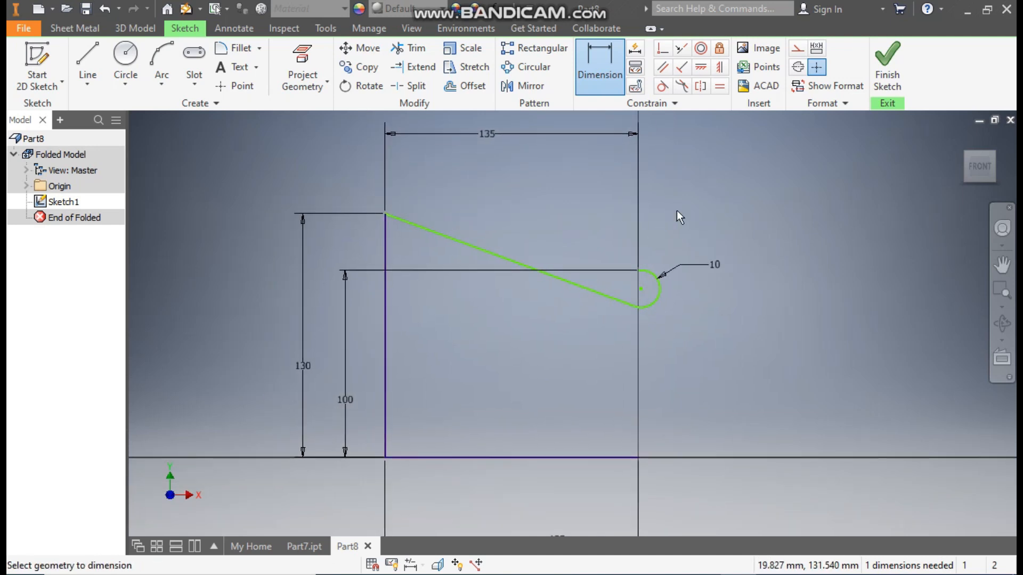
pyautogui.click(719, 70)
pyautogui.scroll(-3, 648, 296)
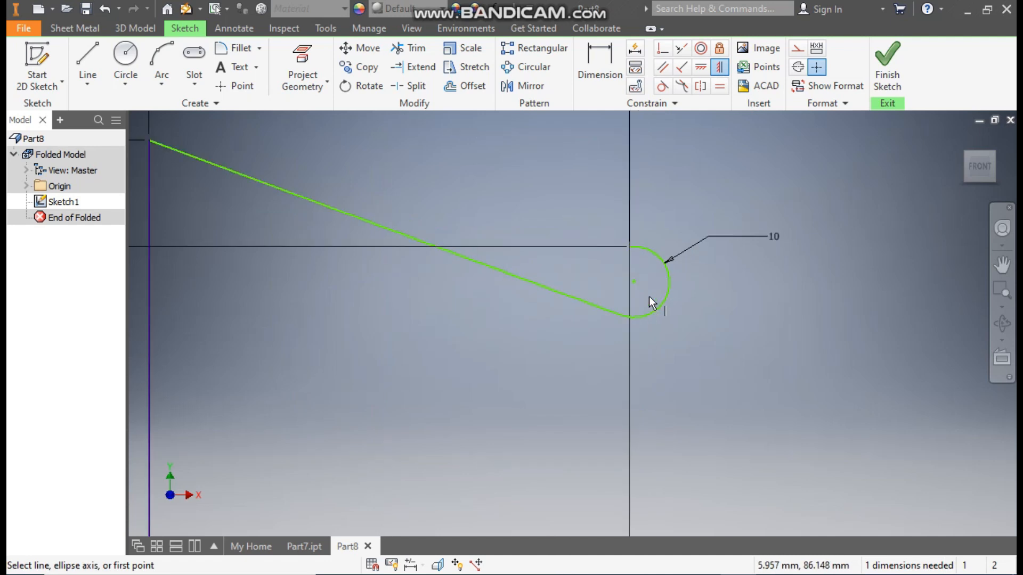
pyautogui.click(636, 282)
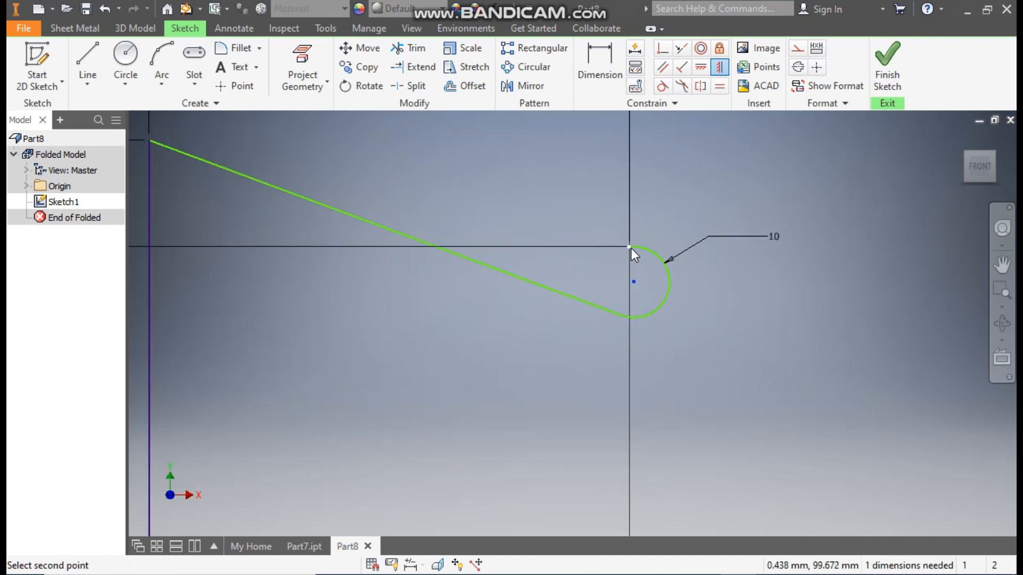
pyautogui.click(631, 248)
pyautogui.scroll(5, 706, 313)
pyautogui.moveTo(731, 320); pyautogui.dragTo(670, 301, button='middle')
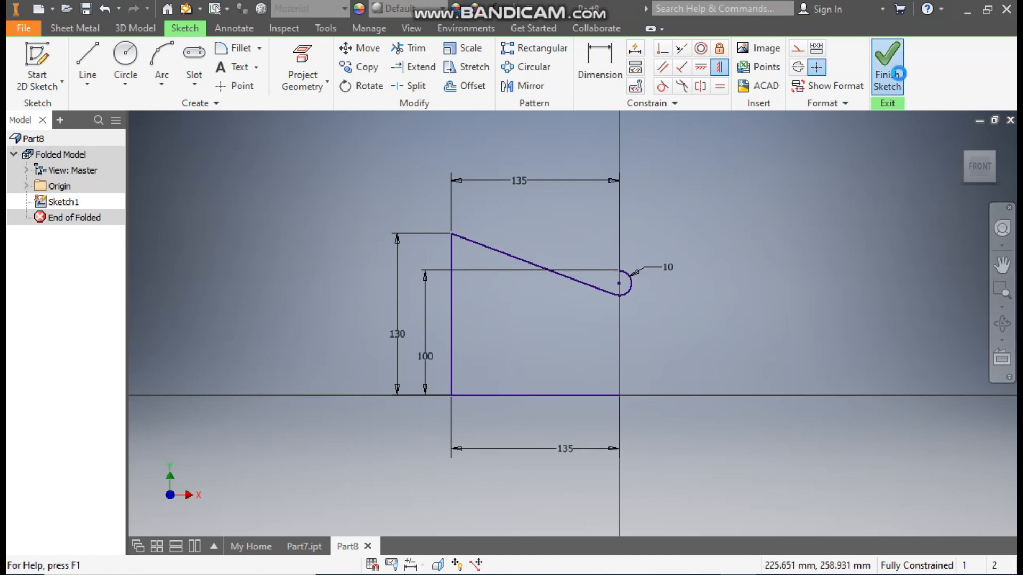
pyautogui.click(887, 66)
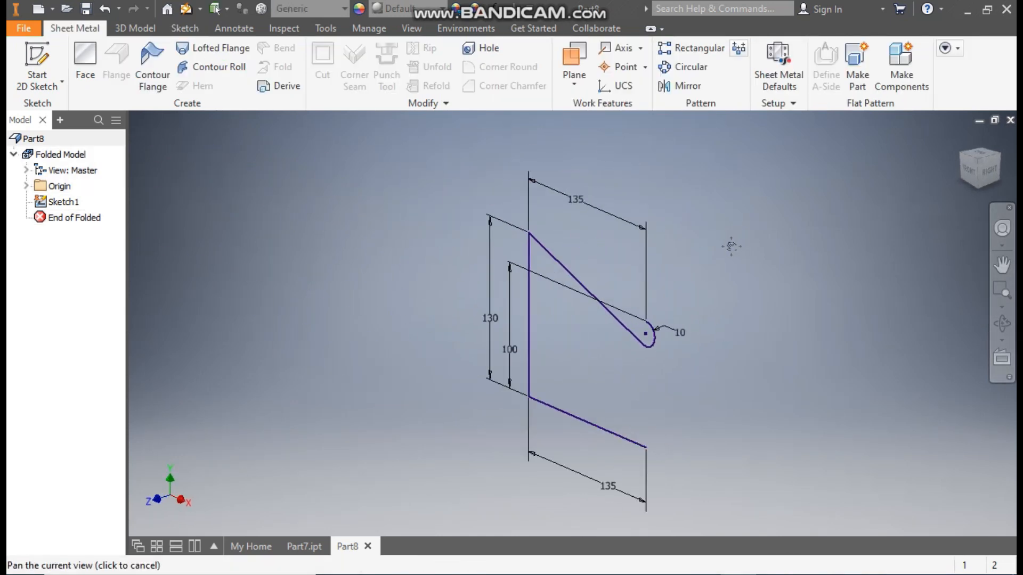
# - Create a contour flange from the sketched profile, 300 mm wide and symmetric about the sketch plane
pyautogui.click(149, 60)
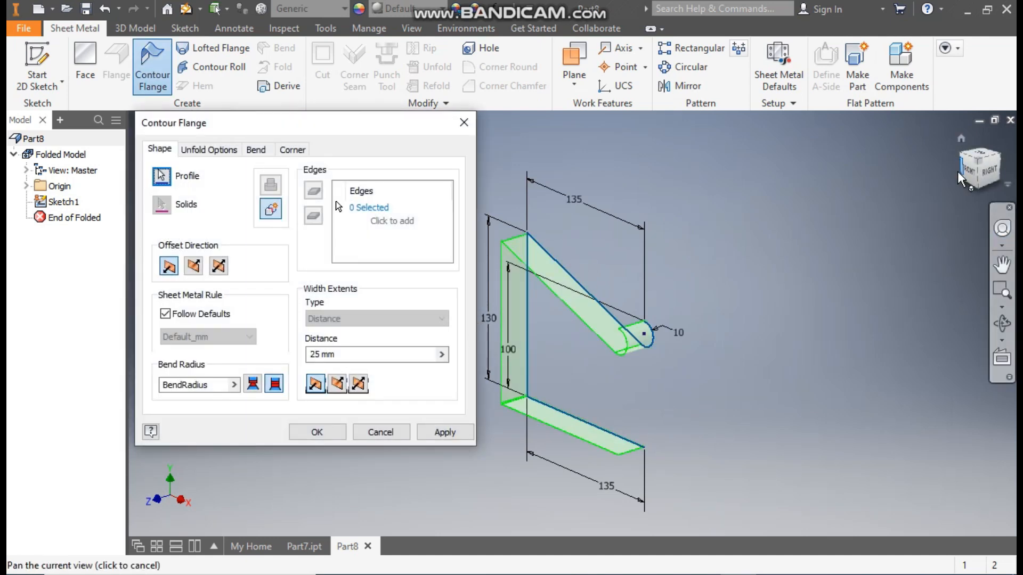
pyautogui.click(972, 177)
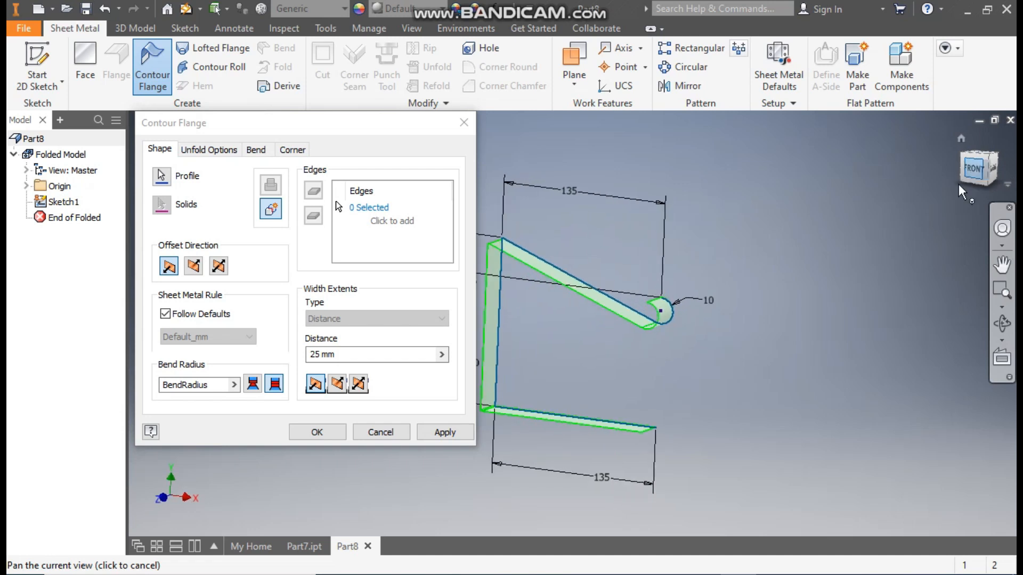
pyautogui.scroll(4, 480, 242)
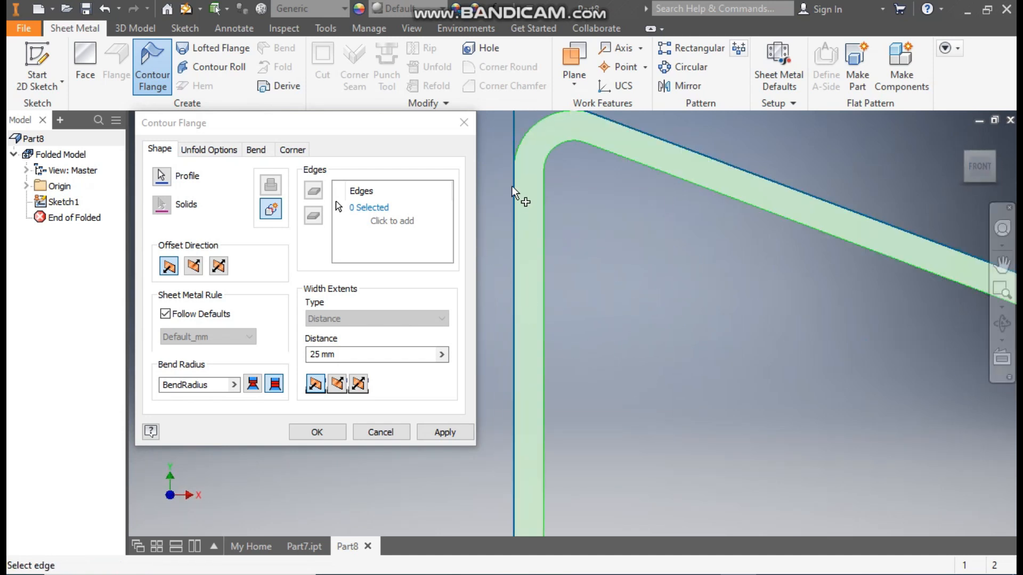
pyautogui.scroll(-3, 529, 219)
pyautogui.scroll(-2, 642, 281)
pyautogui.moveTo(633, 283); pyautogui.dragTo(610, 256, button='middle')
pyautogui.scroll(-3, 610, 256)
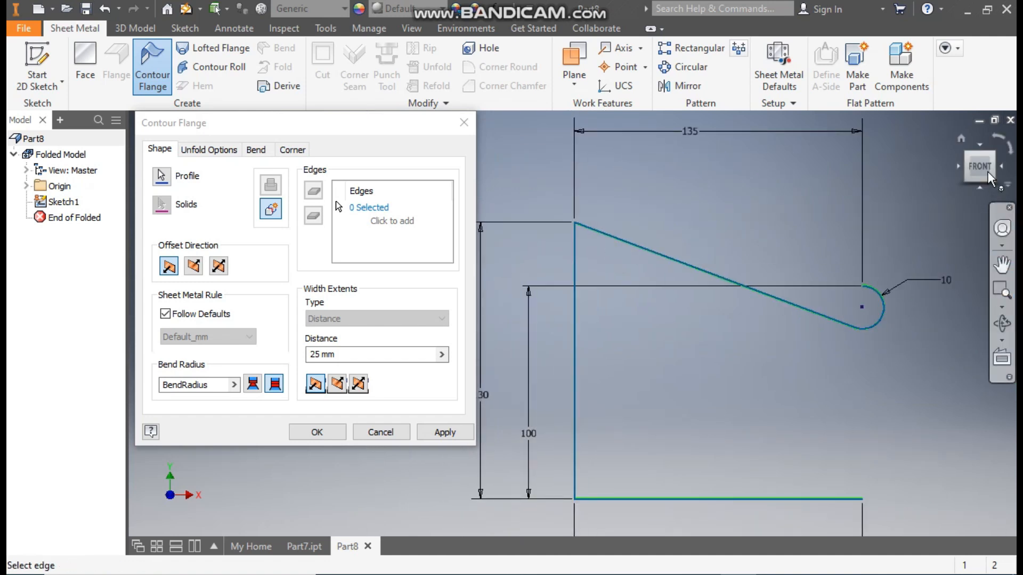
pyautogui.click(961, 139)
pyautogui.moveTo(714, 276); pyautogui.dragTo(798, 277, button='middle')
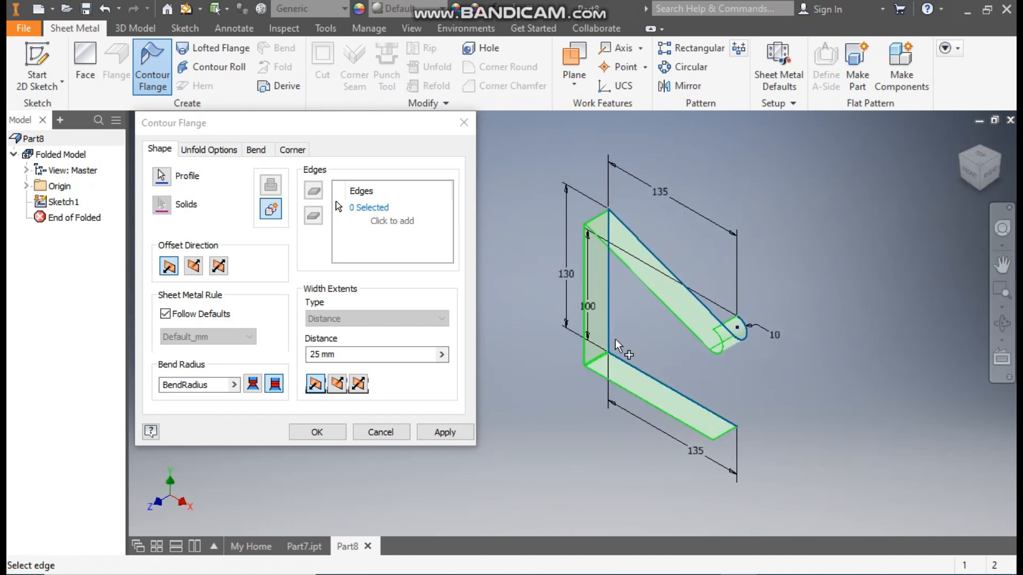
pyautogui.click(363, 386)
pyautogui.click(321, 355)
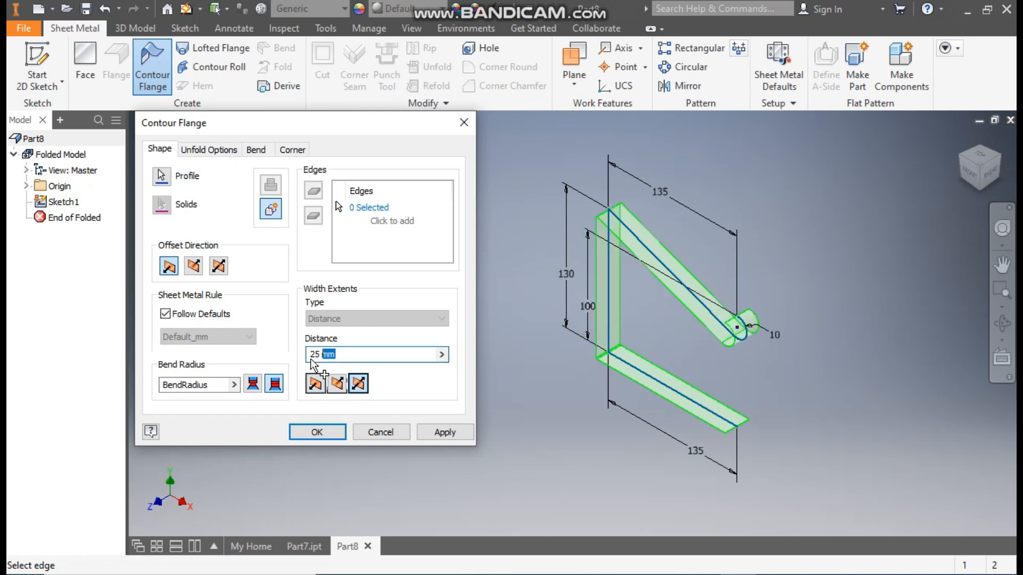
pyautogui.write('300')
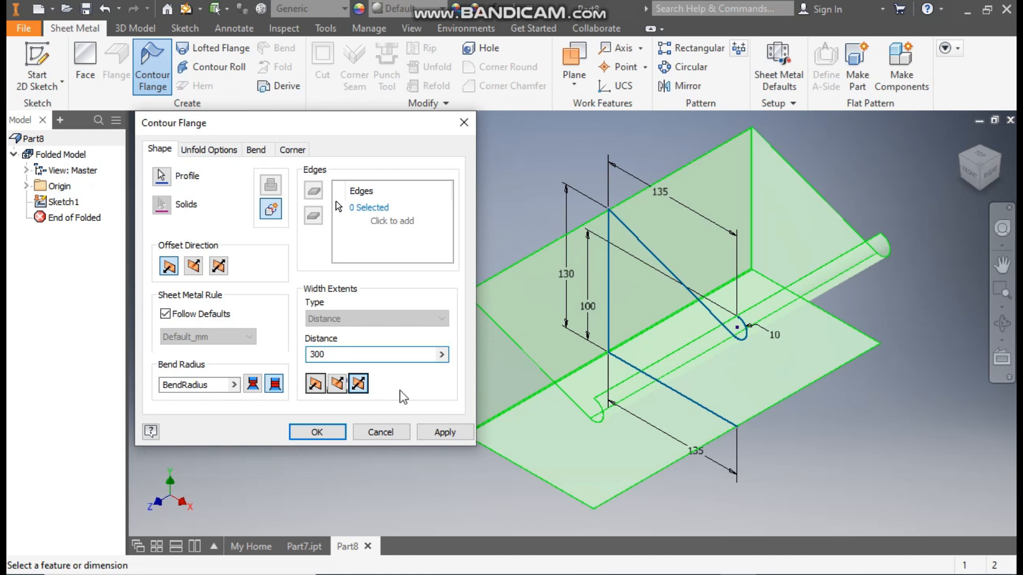
pyautogui.click(315, 433)
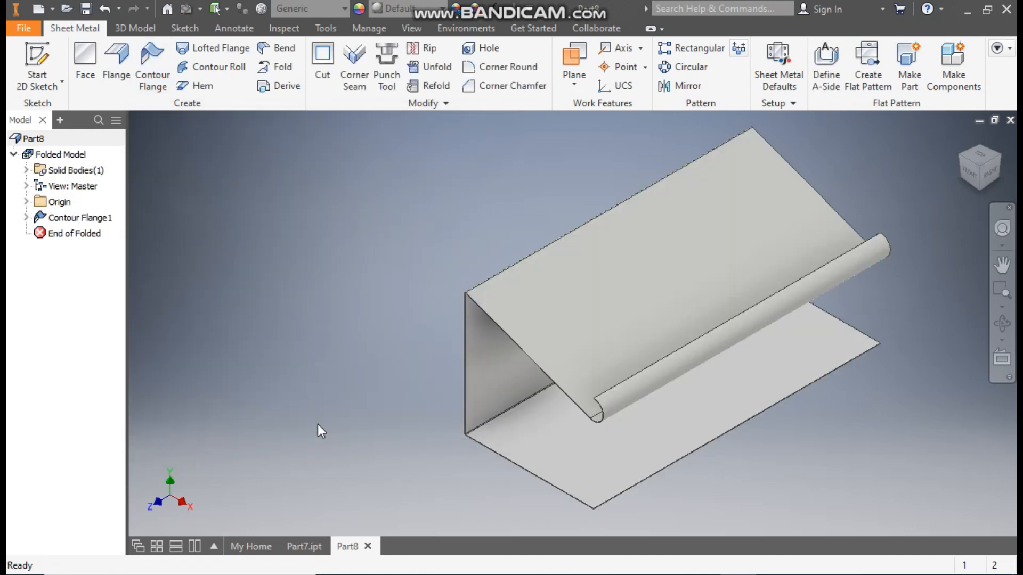
# - Override the rule's thickness in the sheet metal defaults and apply a thickness of 3 mm
pyautogui.scroll(-5, 425, 277)
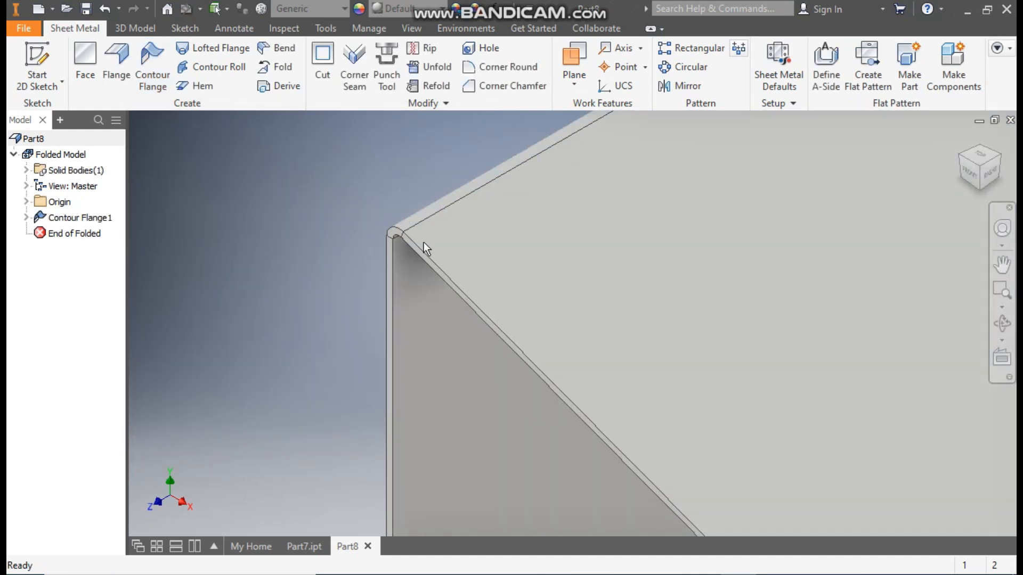
pyautogui.scroll(6, 405, 264)
pyautogui.moveTo(406, 320); pyautogui.dragTo(439, 266, button='middle')
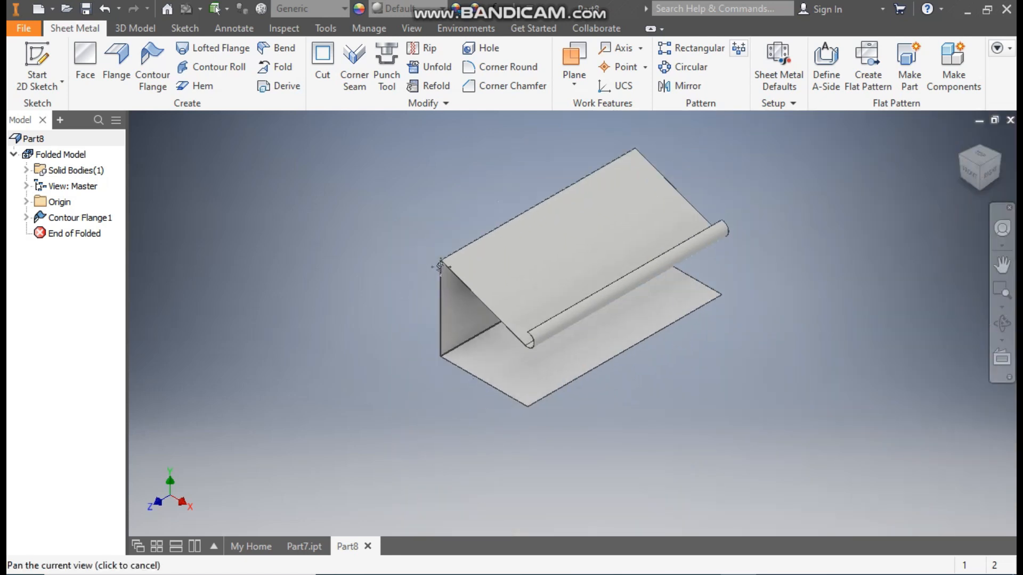
pyautogui.scroll(-2, 441, 267)
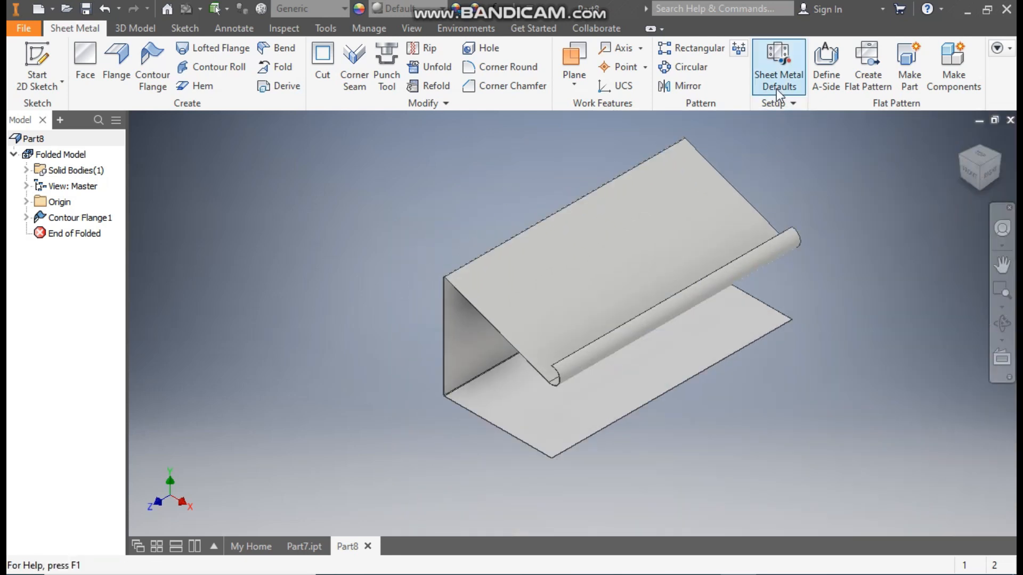
pyautogui.click(777, 54)
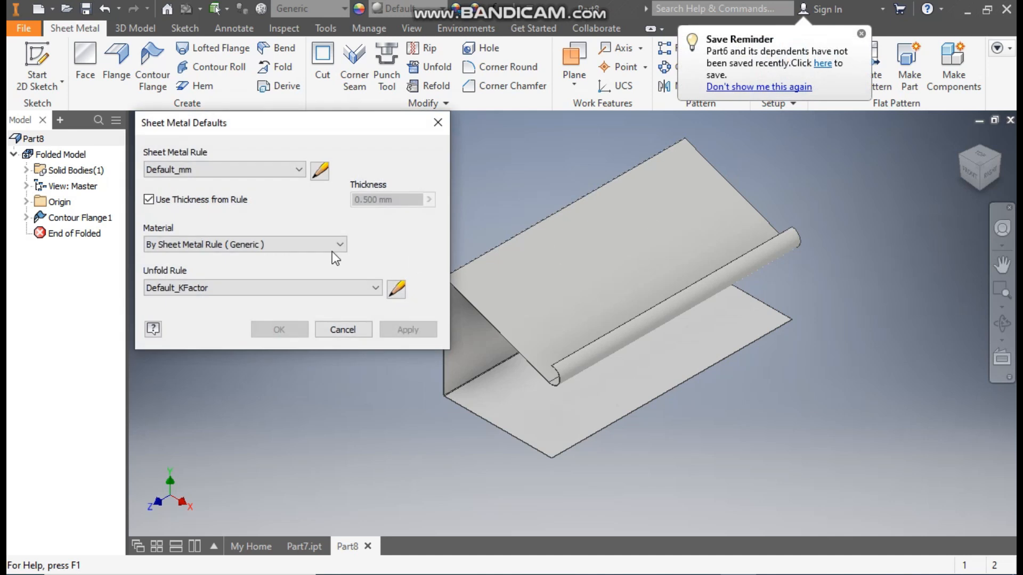
pyautogui.click(185, 202)
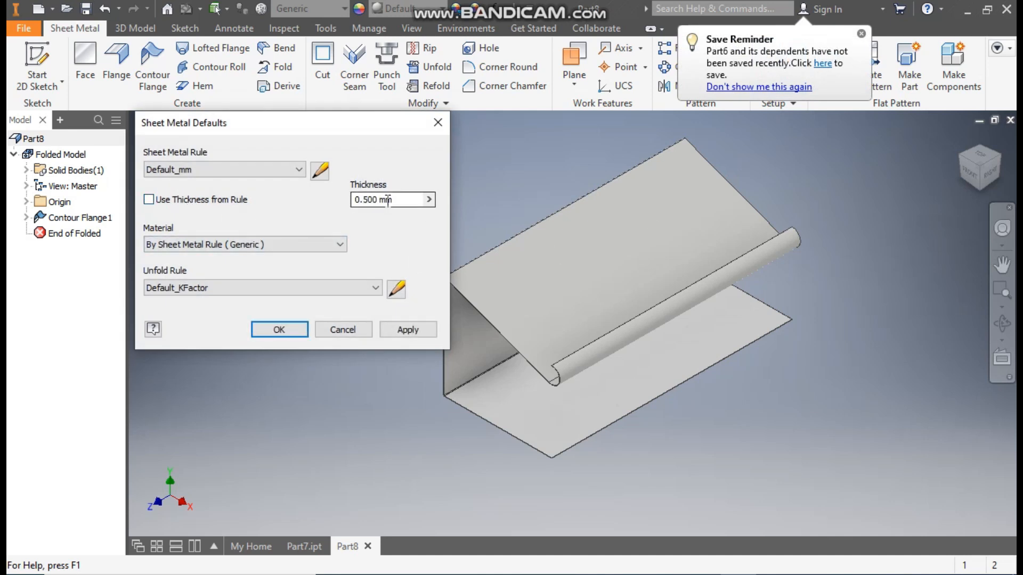
pyautogui.moveTo(376, 201); pyautogui.dragTo(347, 204)
pyautogui.press('BackSpace')
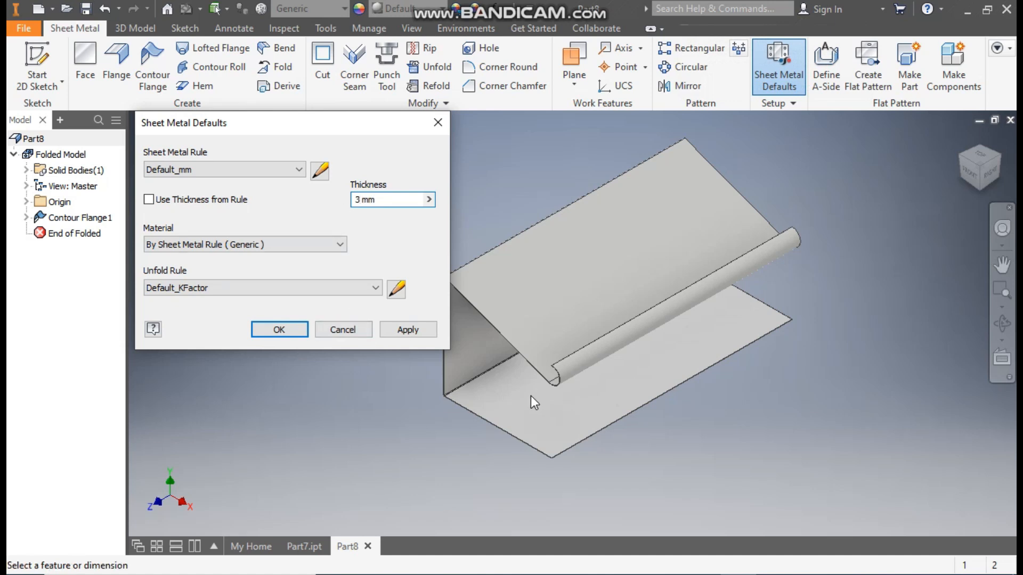
pyautogui.scroll(-3, 531, 396)
pyautogui.moveTo(558, 356); pyautogui.dragTo(895, 487, button='middle')
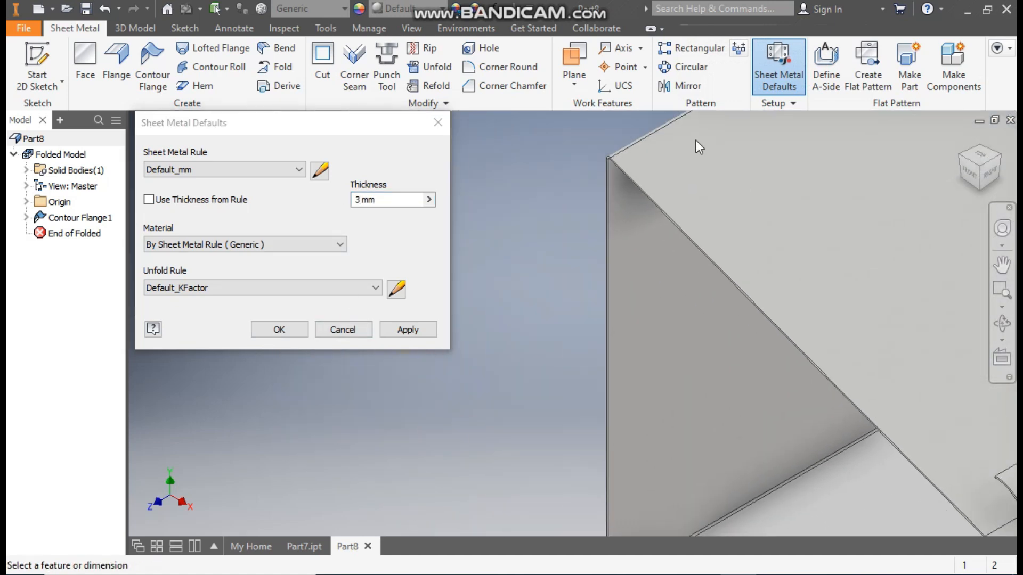
pyautogui.scroll(-5, 628, 152)
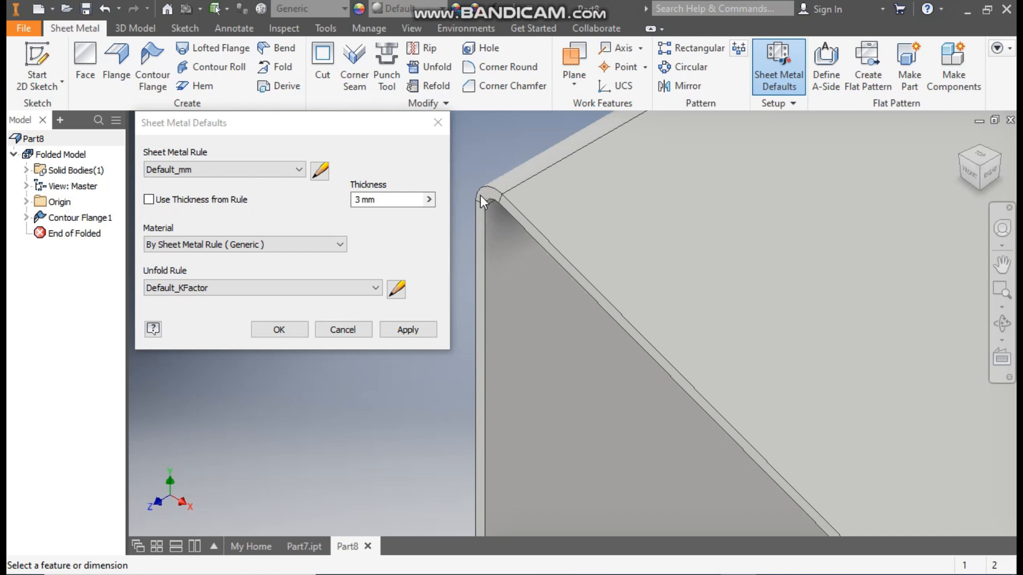
pyautogui.click(411, 327)
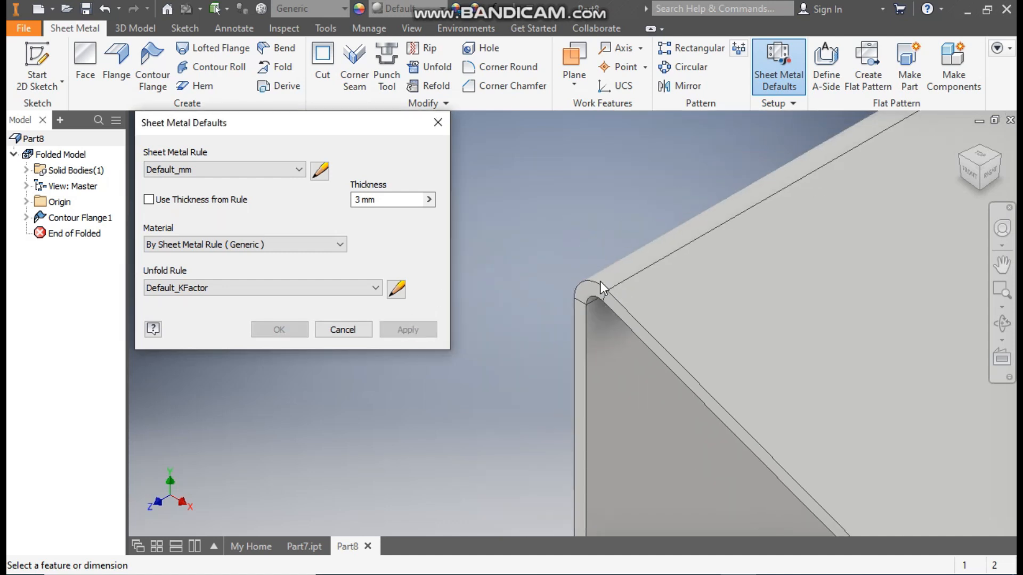
pyautogui.scroll(5, 600, 282)
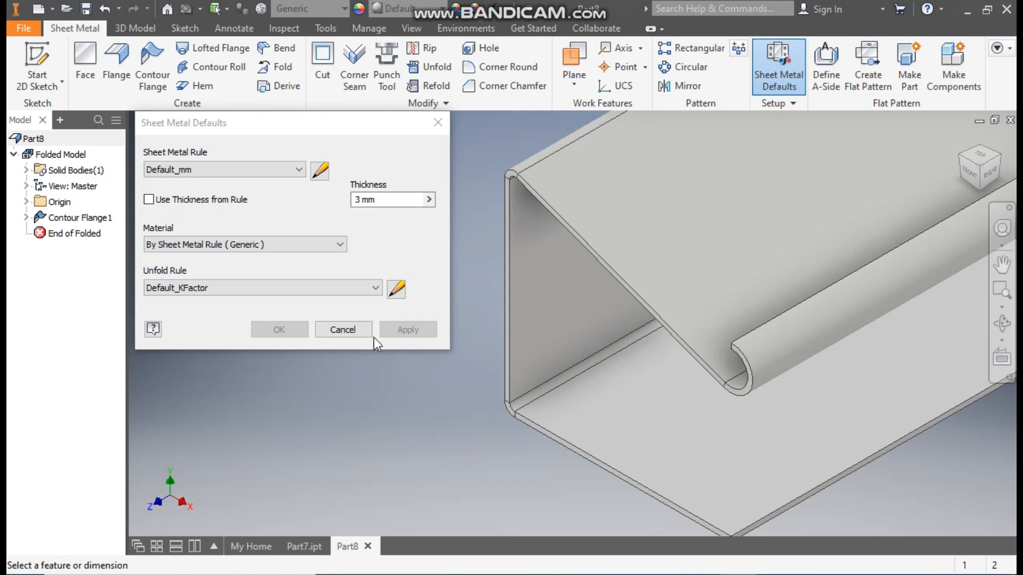
pyautogui.click(438, 123)
# - Examine the finished reference part in Part7.ipt and return to Part8
pyautogui.moveTo(440, 213); pyautogui.dragTo(381, 320, button='middle')
pyautogui.scroll(1, 391, 279)
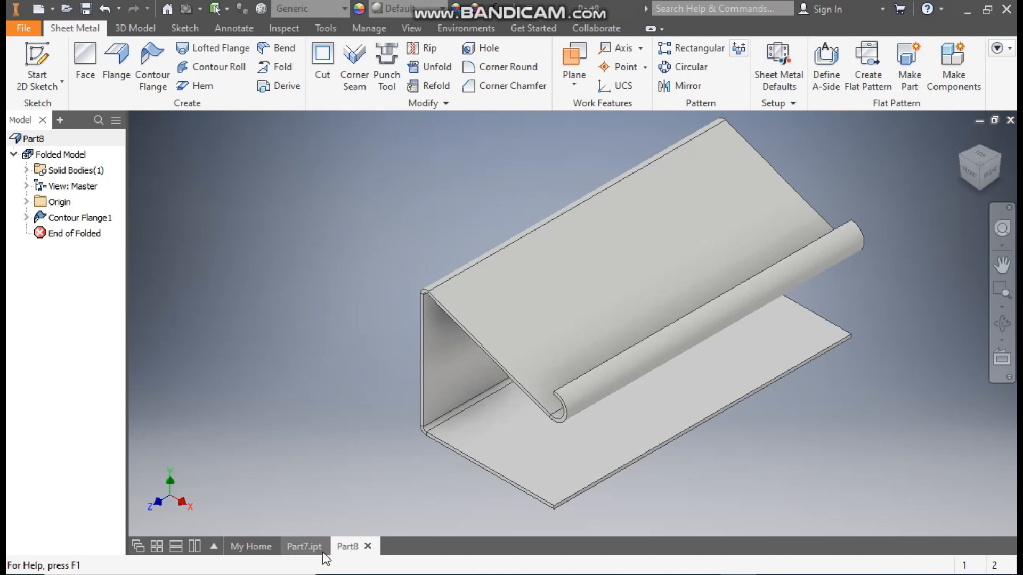
pyautogui.click(304, 547)
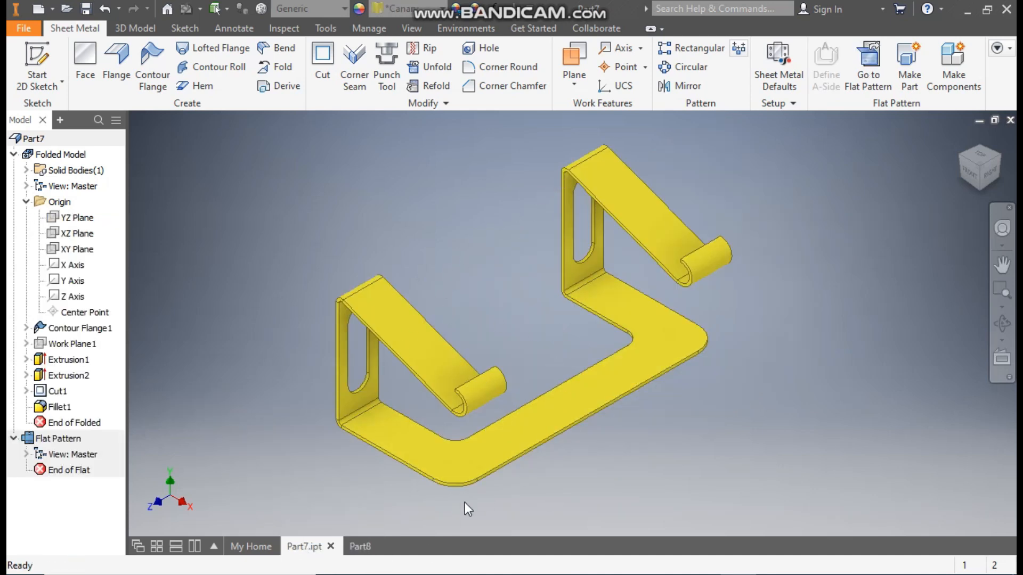
pyautogui.click(357, 546)
pyautogui.moveTo(845, 392); pyautogui.dragTo(760, 393, button='middle')
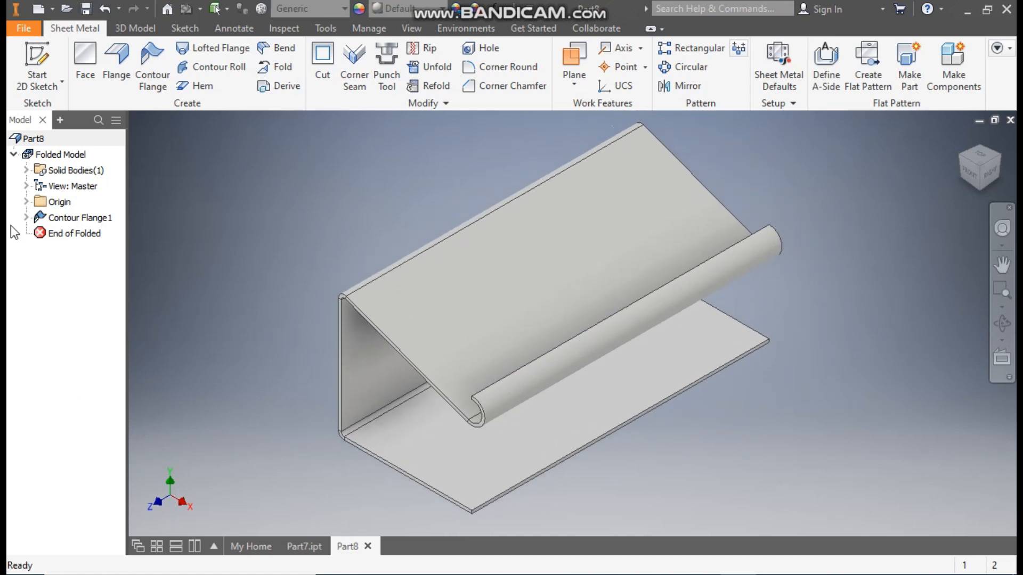
# - Create a work plane offset -45 mm from the origin's YZ plane
pyautogui.click(25, 203)
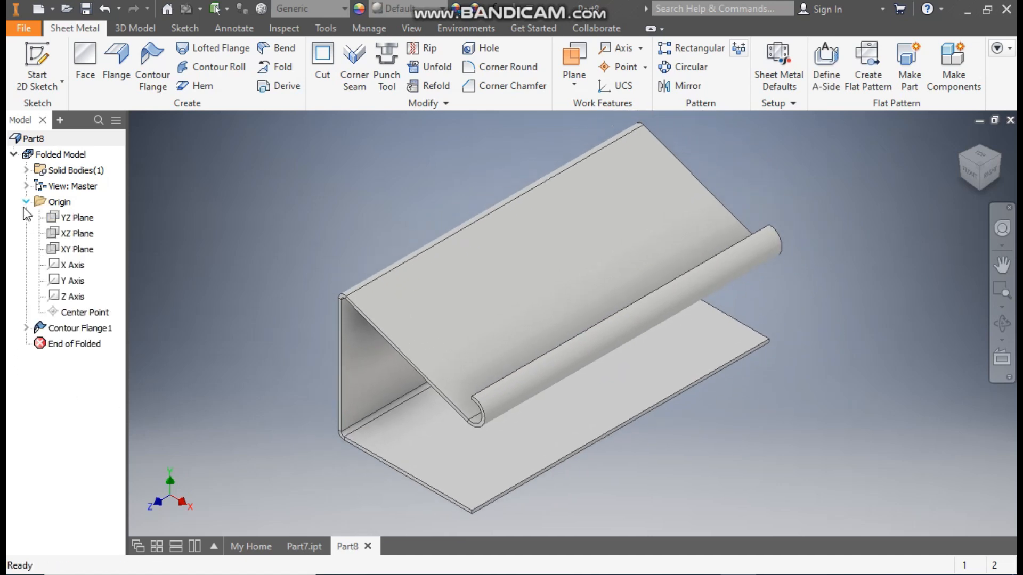
pyautogui.click(78, 220)
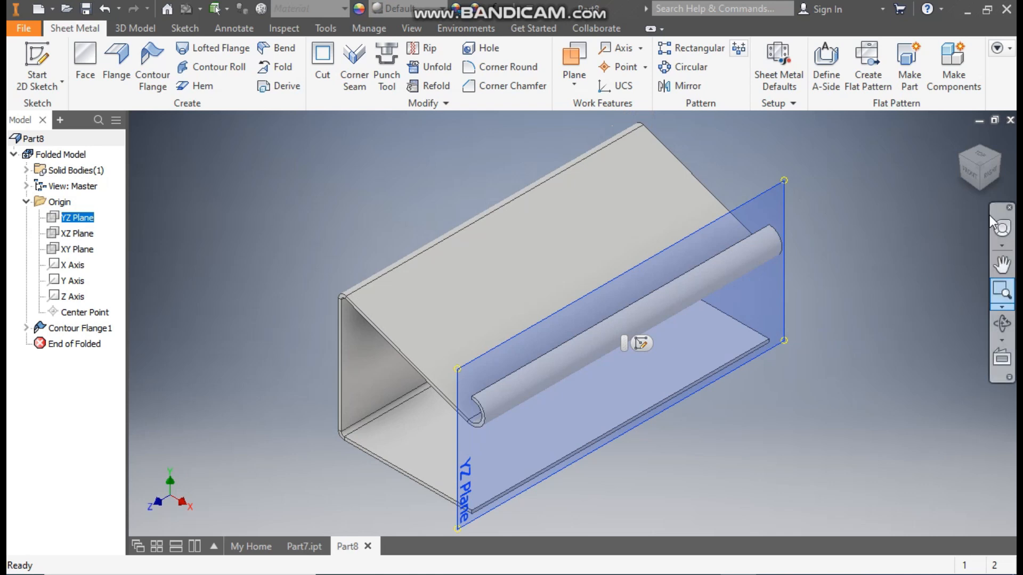
pyautogui.click(1002, 357)
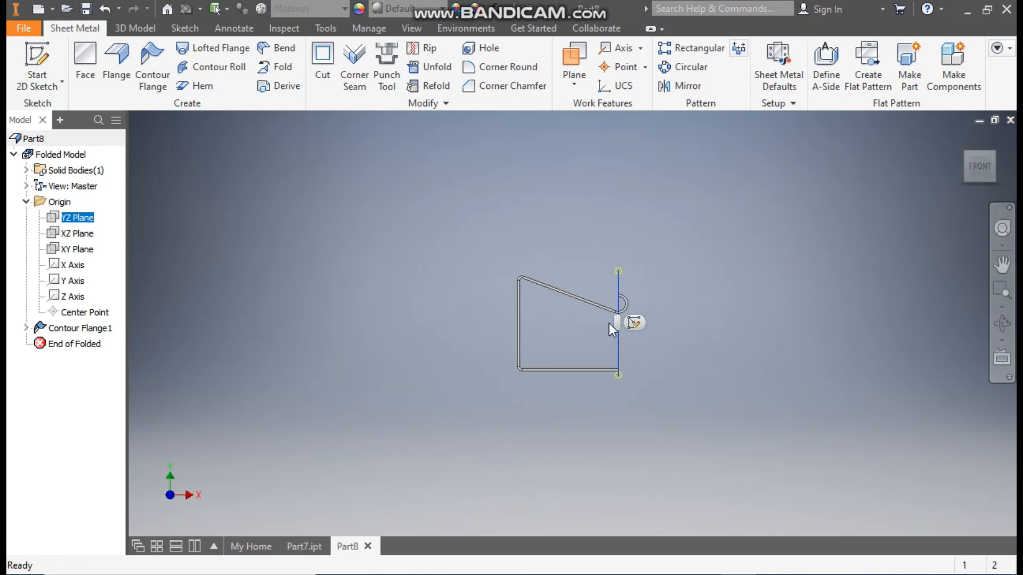
pyautogui.scroll(2, 612, 317)
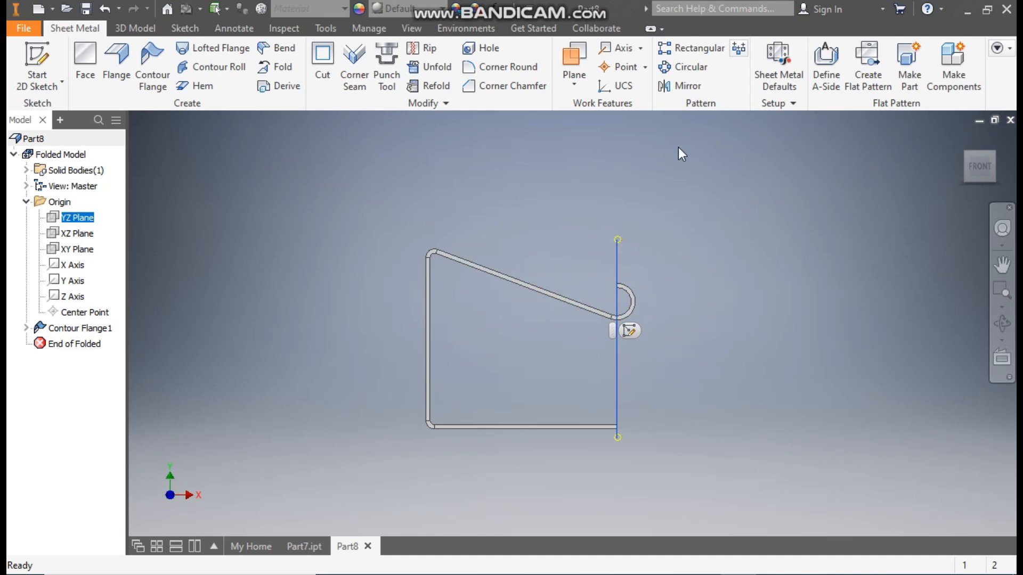
pyautogui.click(574, 82)
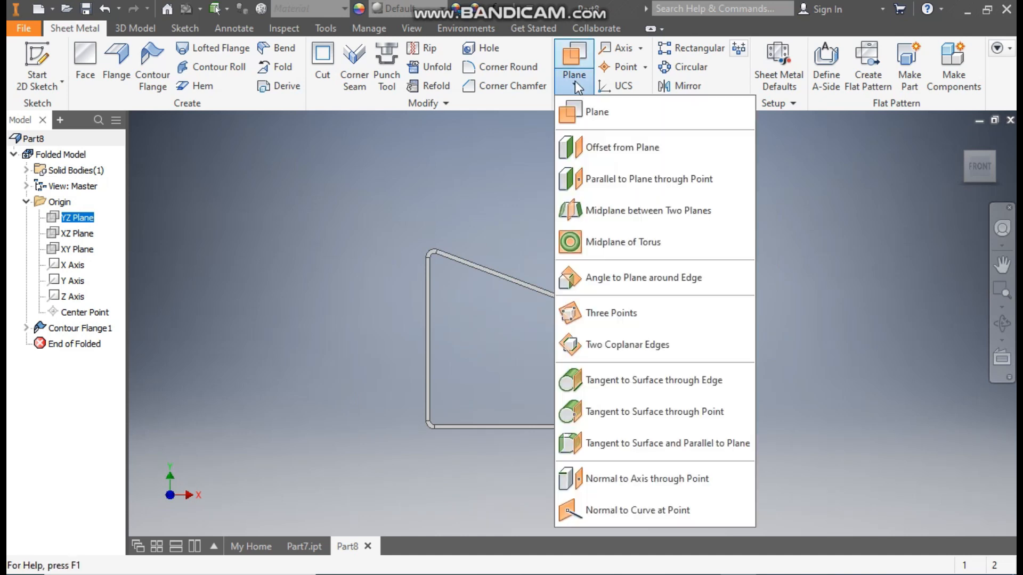
pyautogui.click(606, 143)
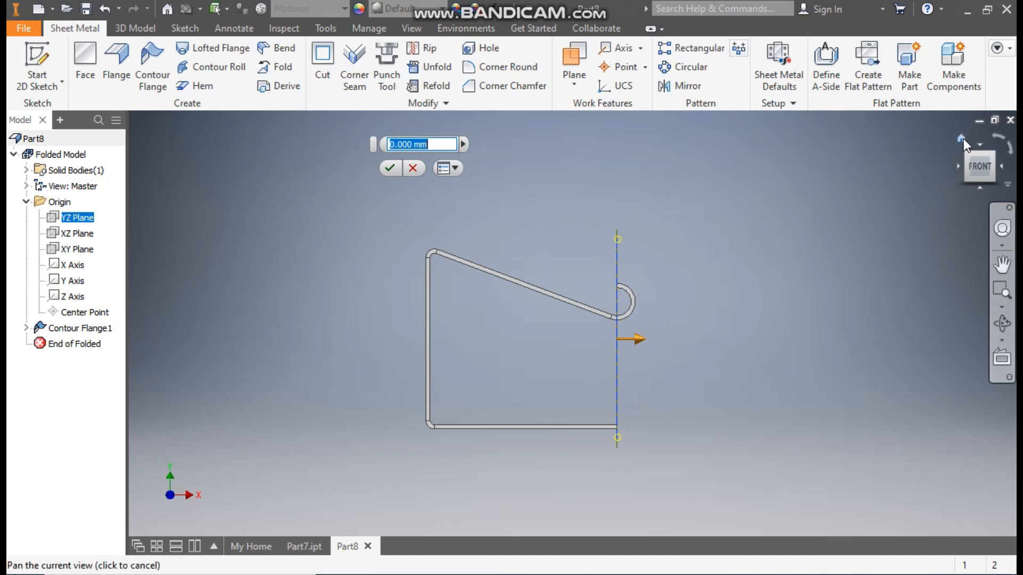
pyautogui.click(961, 139)
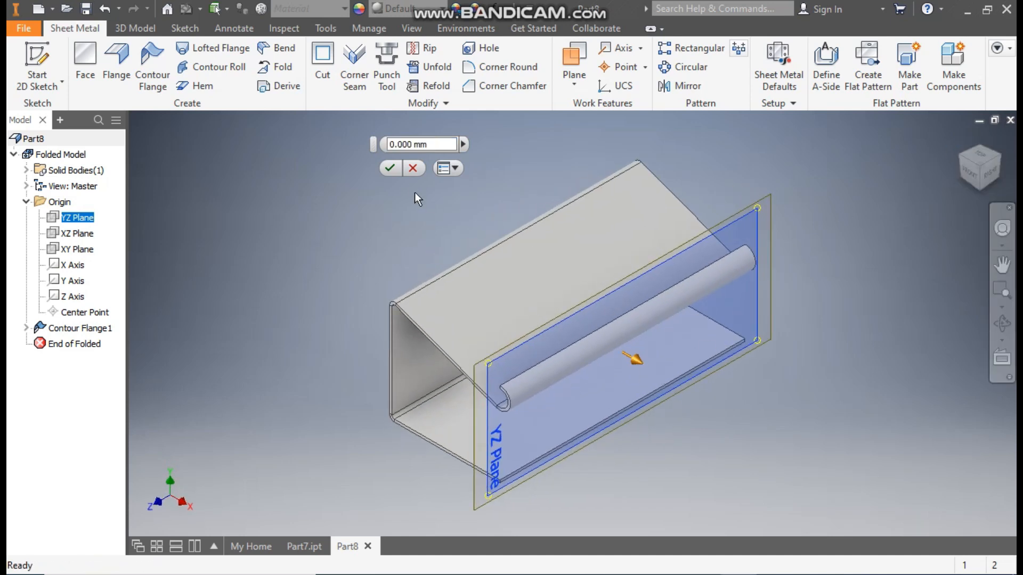
pyautogui.doubleClick(433, 142)
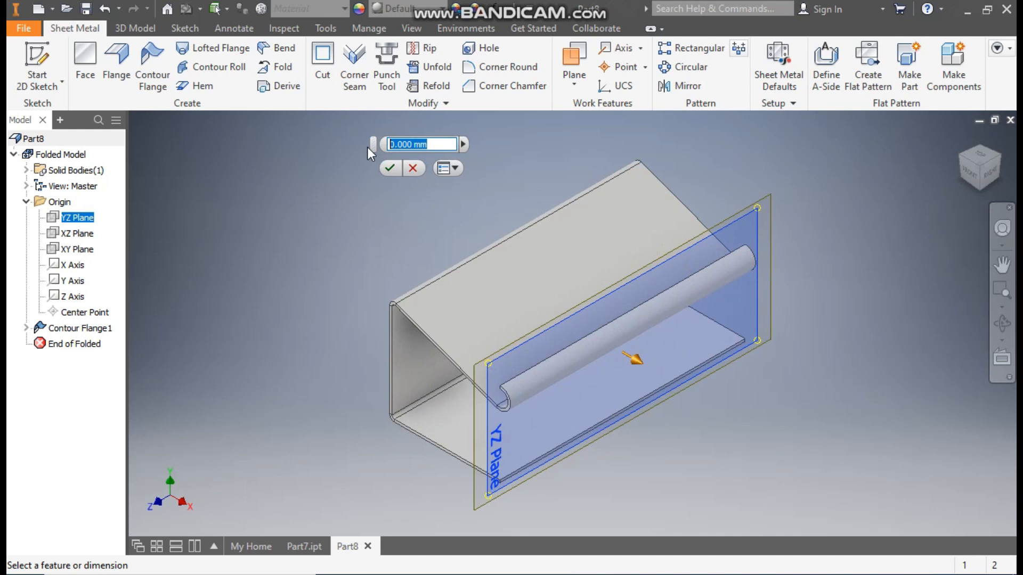
pyautogui.write('-45')
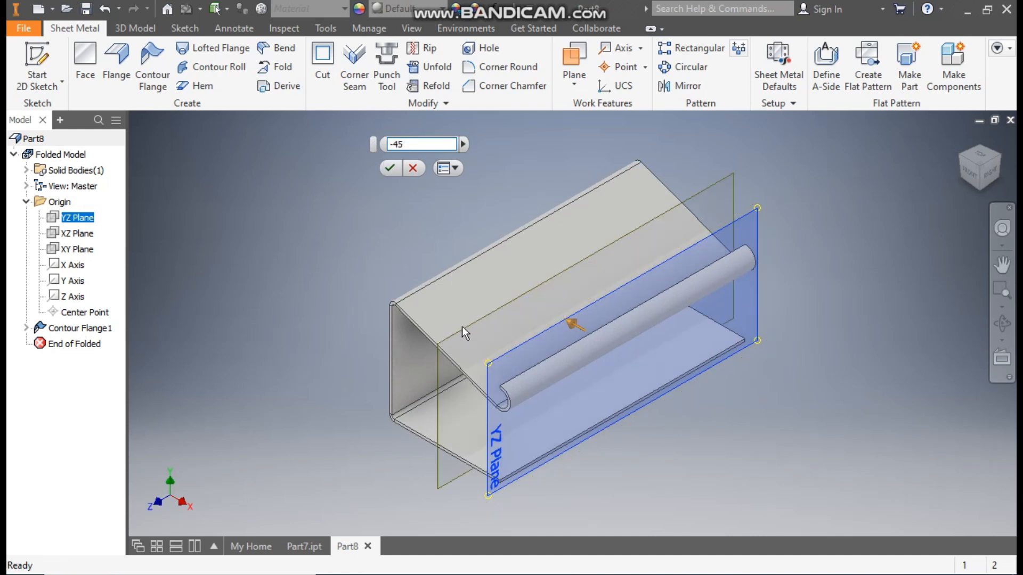
pyautogui.click(390, 169)
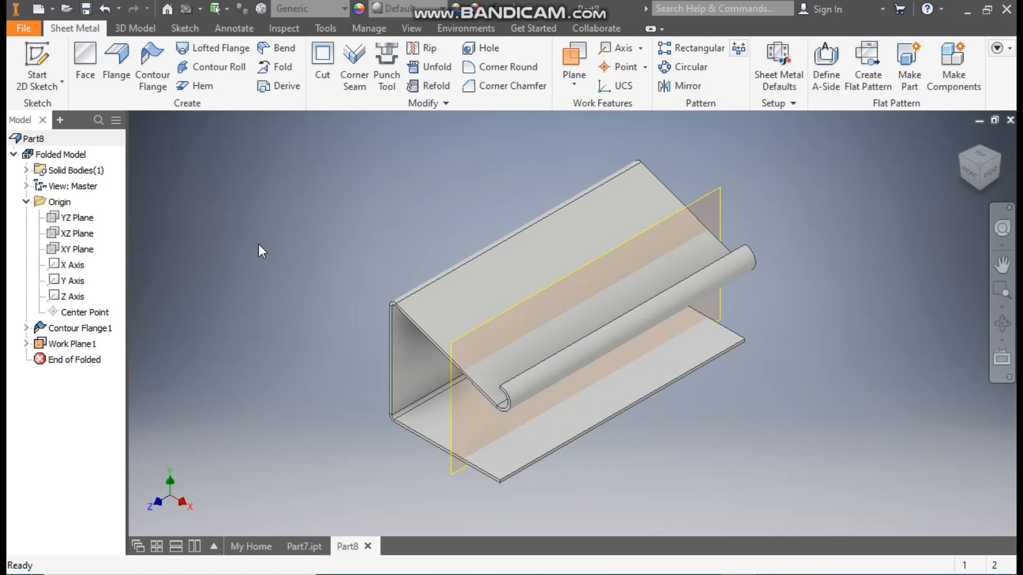
# - Start a sketch on the offset work plane and draw a two-point rectangle inside the part's width, extending about 40 mm above it and past its base
pyautogui.click(580, 272)
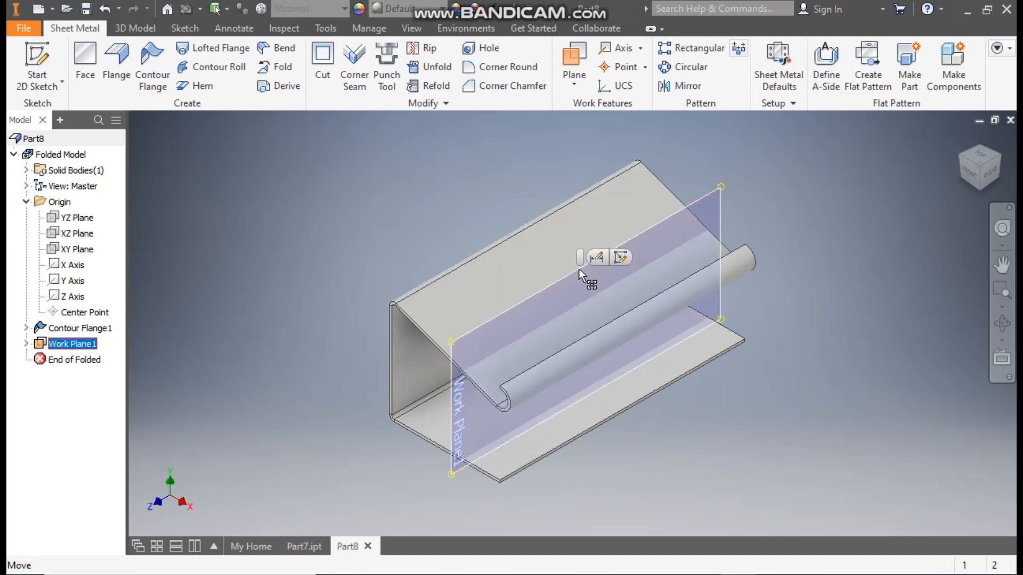
pyautogui.click(619, 258)
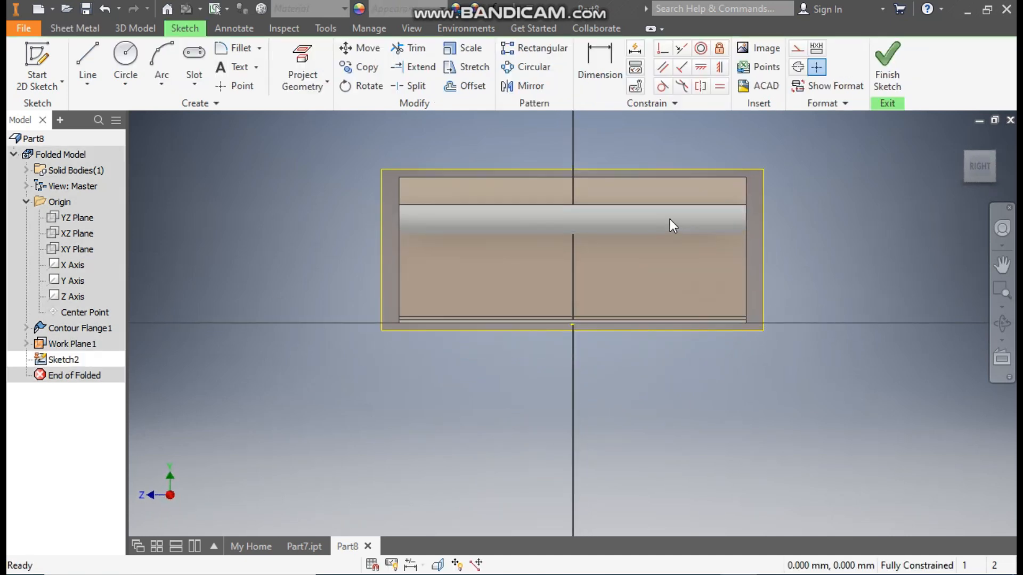
pyautogui.moveTo(670, 218); pyautogui.dragTo(650, 239, button='middle')
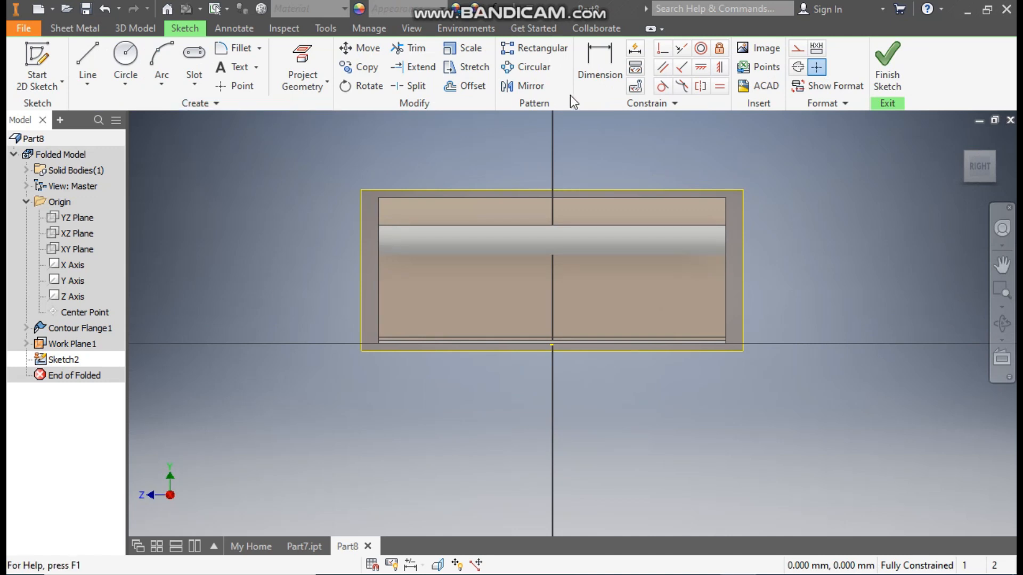
pyautogui.click(196, 85)
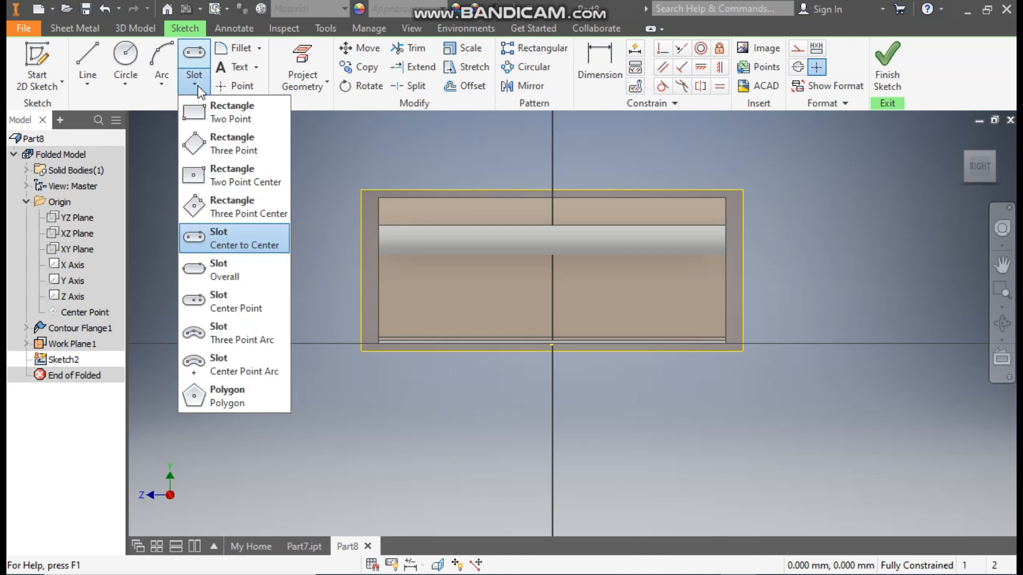
pyautogui.click(218, 111)
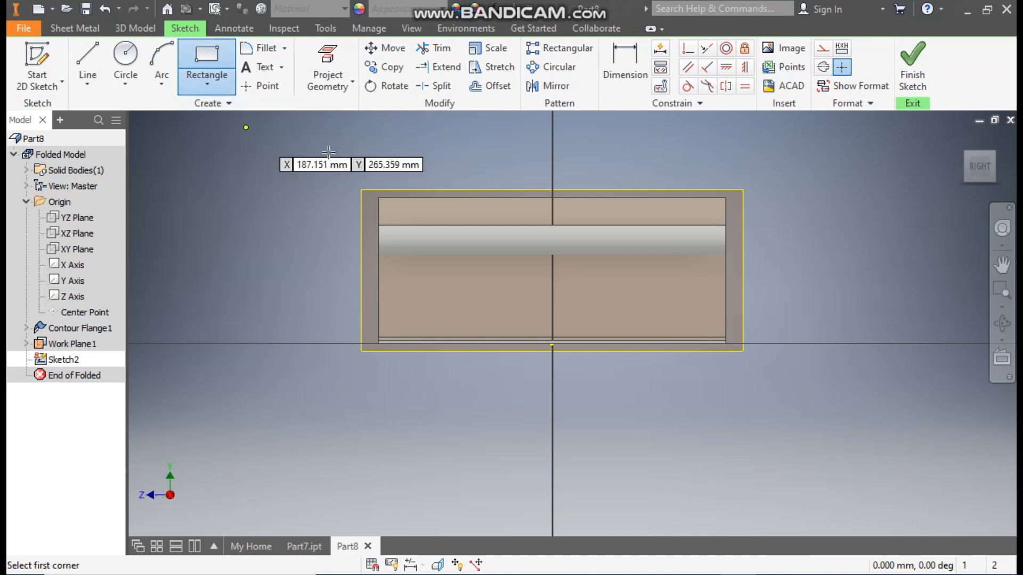
pyautogui.click(439, 151)
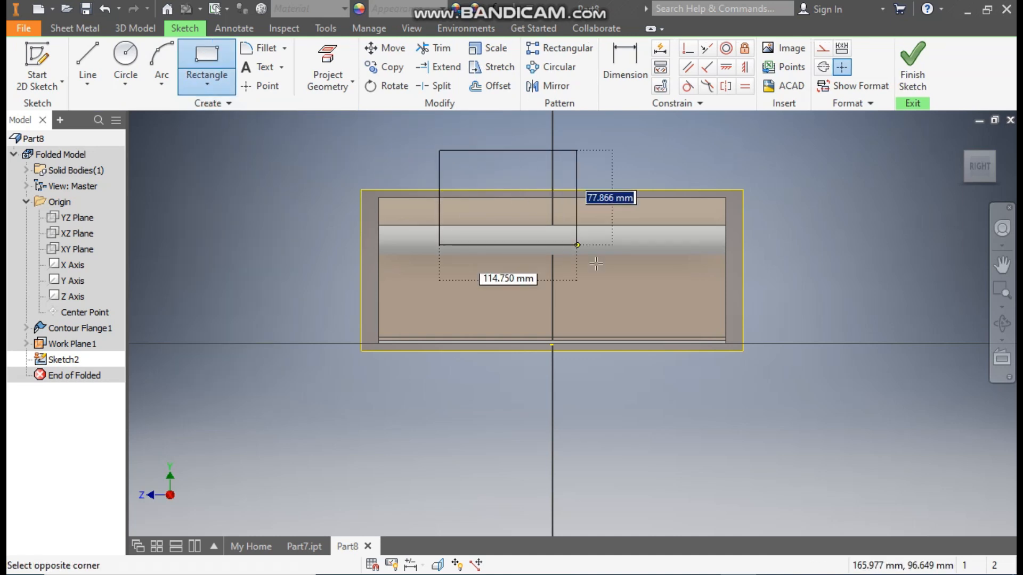
pyautogui.click(674, 385)
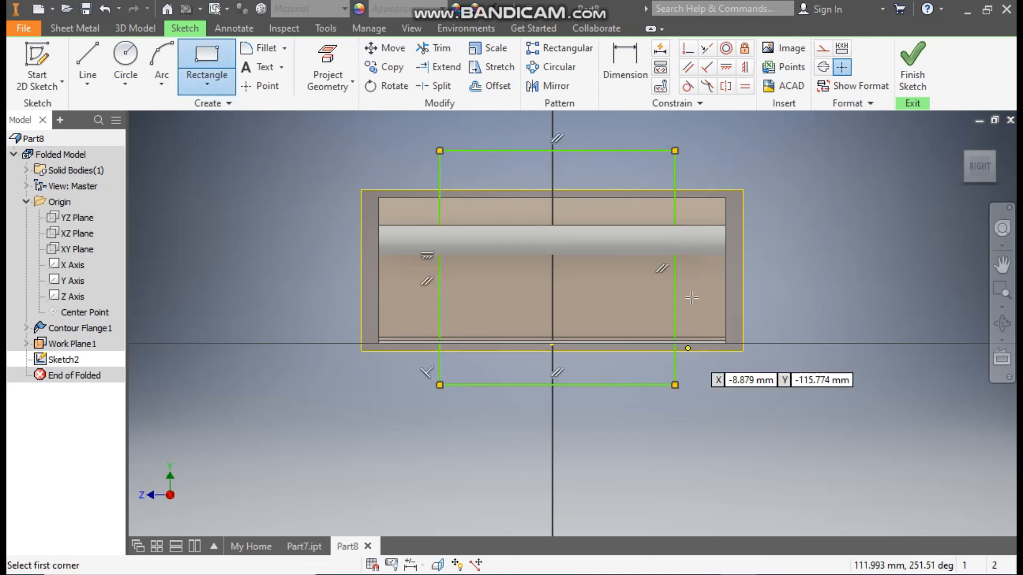
# - Dimension the rectangle's two vertical sides 45 mm in from the part's corresponding side edges
pyautogui.click(624, 72)
pyautogui.click(380, 282)
pyautogui.click(441, 289)
pyautogui.click(414, 377)
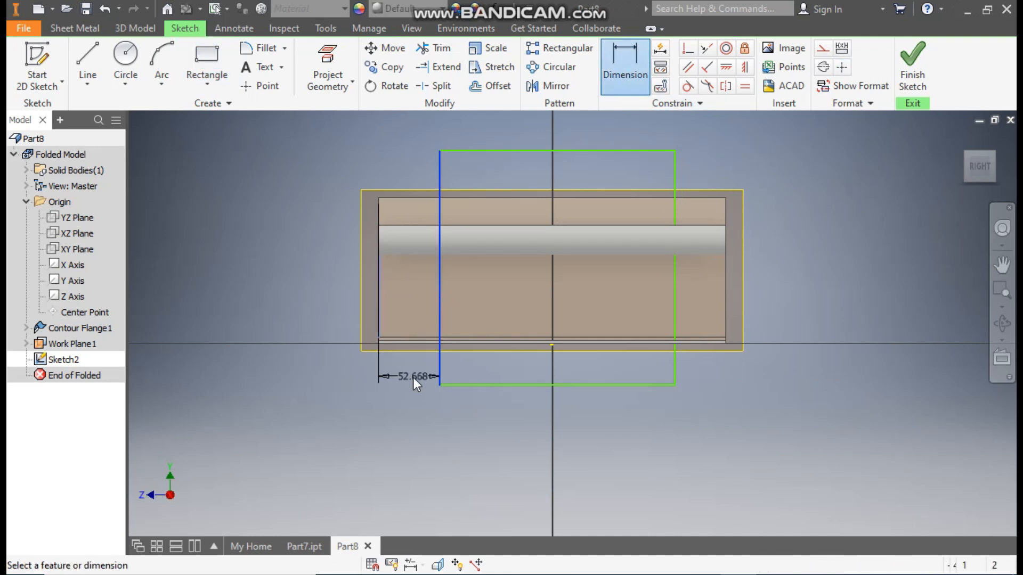
pyautogui.write('45')
pyautogui.press('Return')
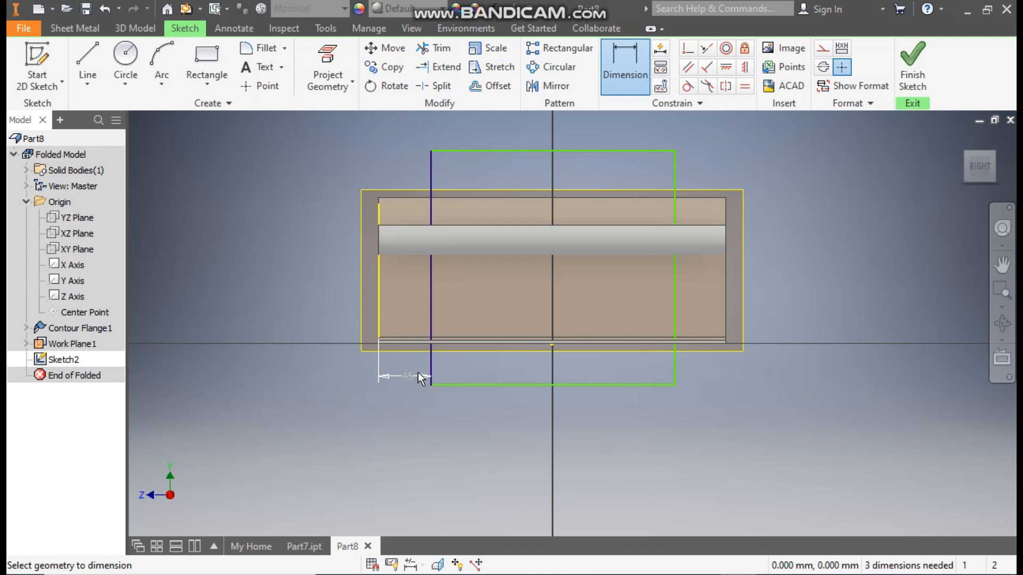
pyautogui.click(725, 282)
pyautogui.click(677, 297)
pyautogui.click(698, 298)
pyautogui.write('45')
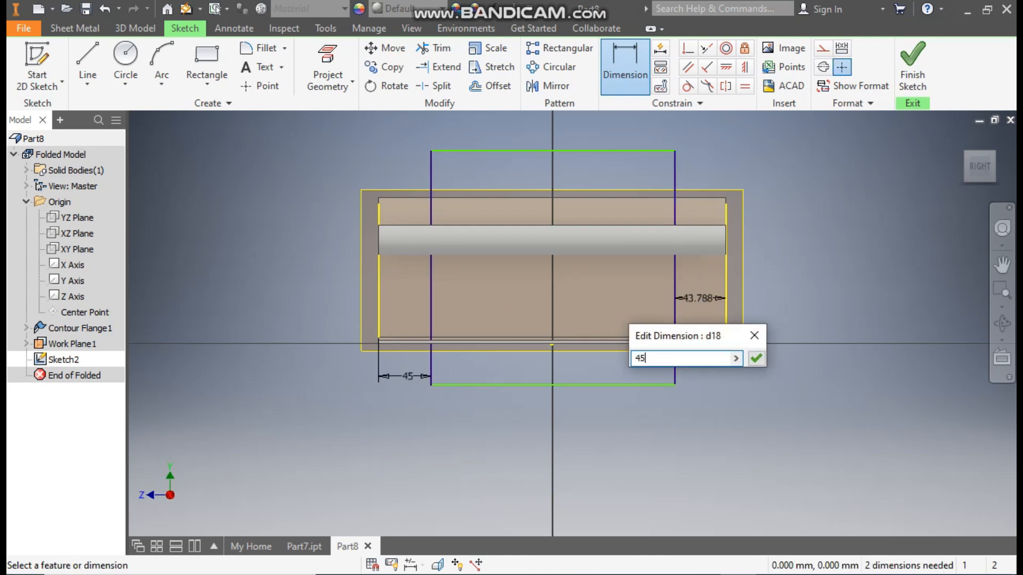
pyautogui.press('Return')
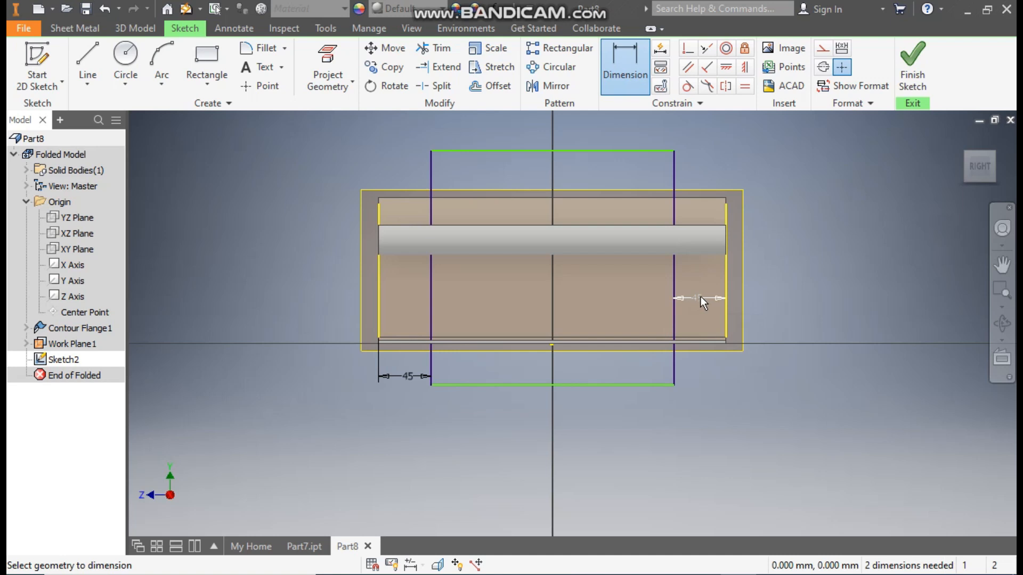
# - Dimension the rectangle's horizontal sides 25 mm beyond the part's upper and lower edges and finish the sketch
pyautogui.click(577, 197)
pyautogui.click(580, 151)
pyautogui.click(580, 173)
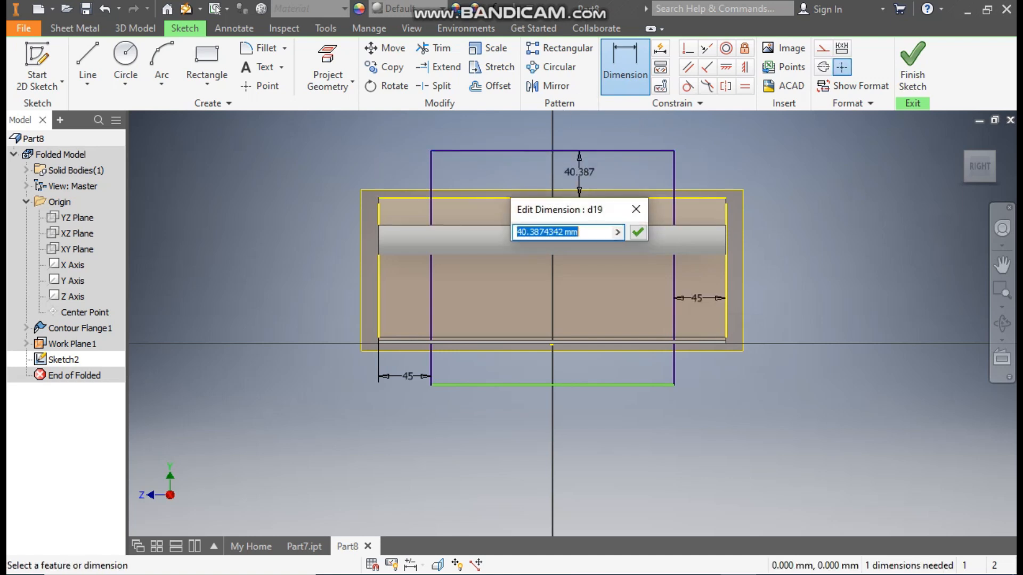
pyautogui.write('25')
pyautogui.press('Return')
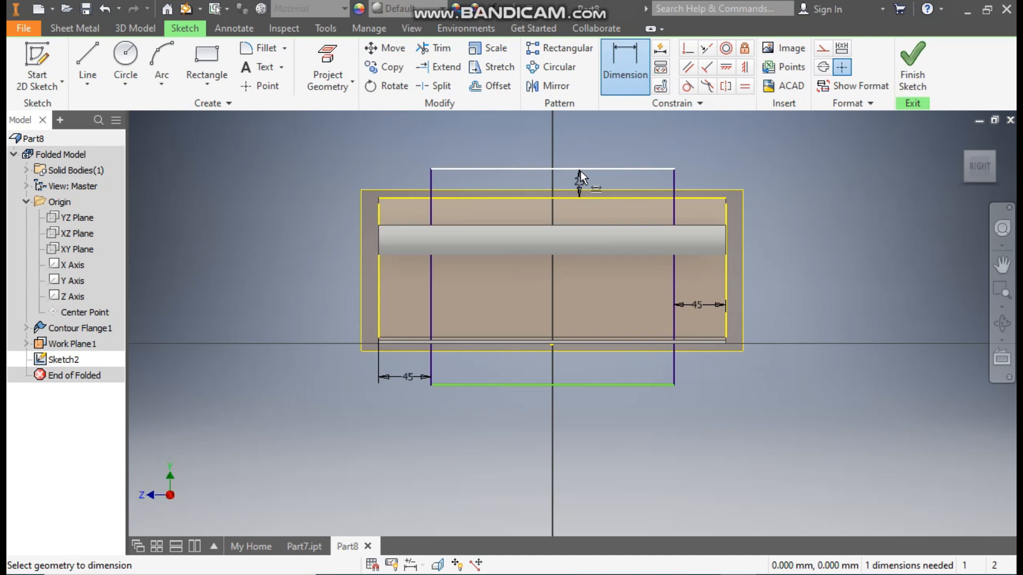
pyautogui.click(596, 344)
pyautogui.click(604, 381)
pyautogui.click(607, 370)
pyautogui.write('25')
pyautogui.press('Return')
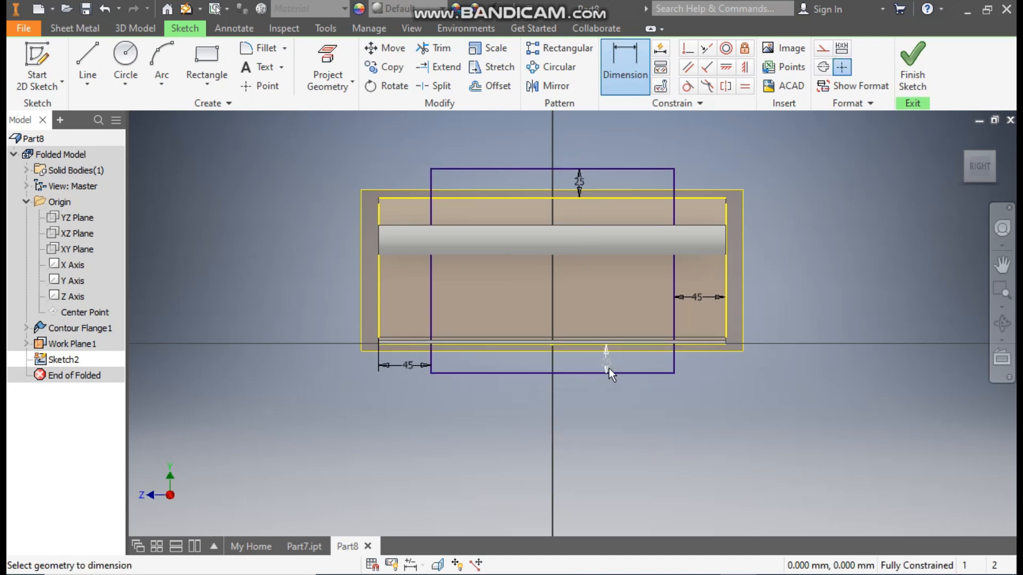
pyautogui.click(913, 64)
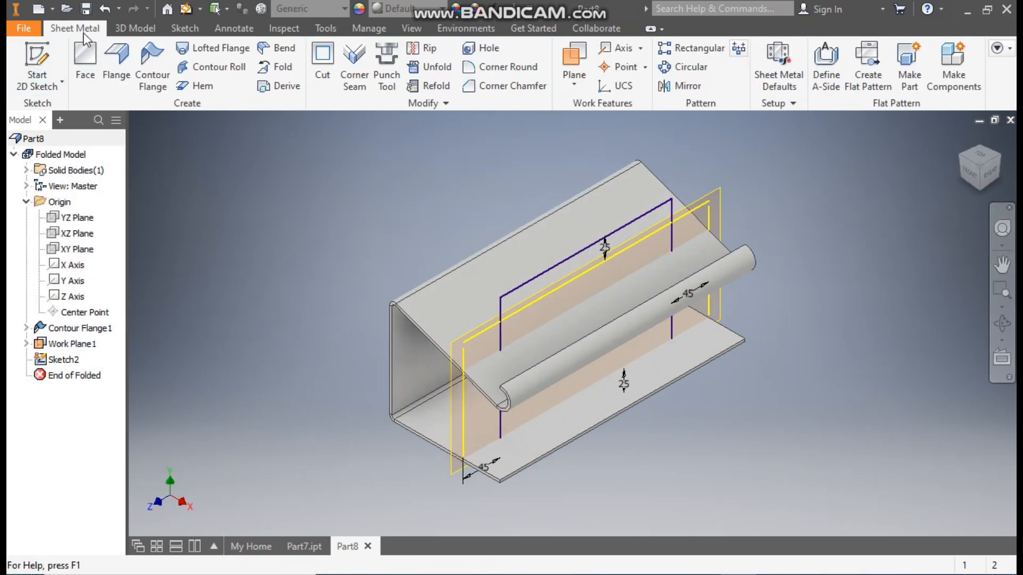
# - Extrude the rectangle as a cut through all, directed from the work plane towards the part's back wall
pyautogui.click(135, 29)
pyautogui.click(88, 62)
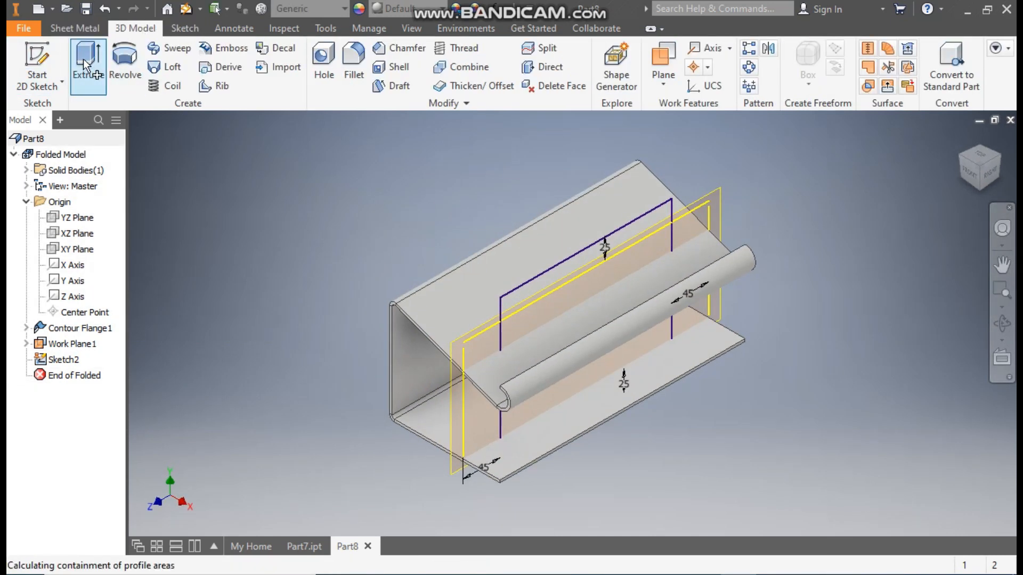
pyautogui.click(279, 221)
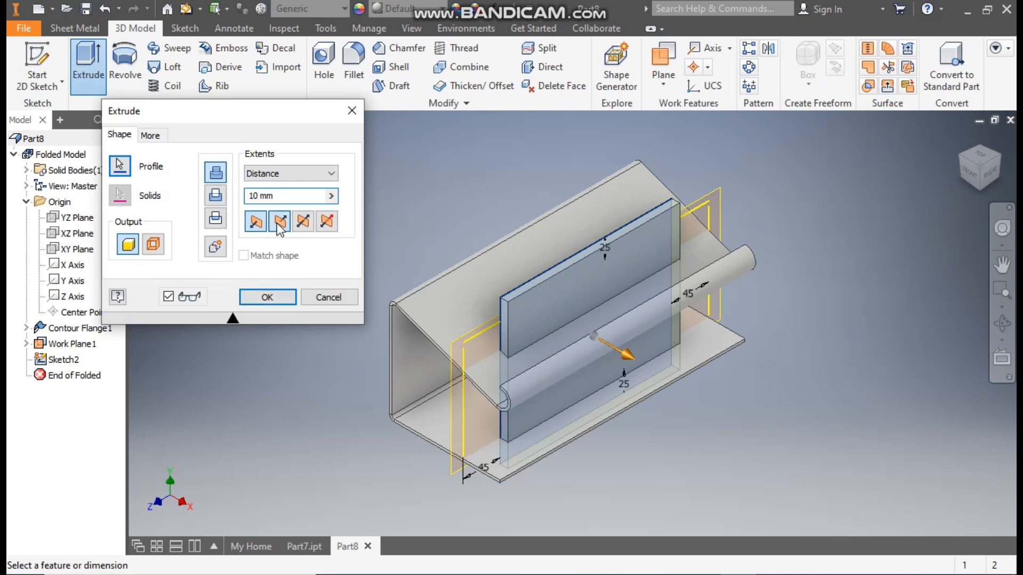
pyautogui.click(219, 201)
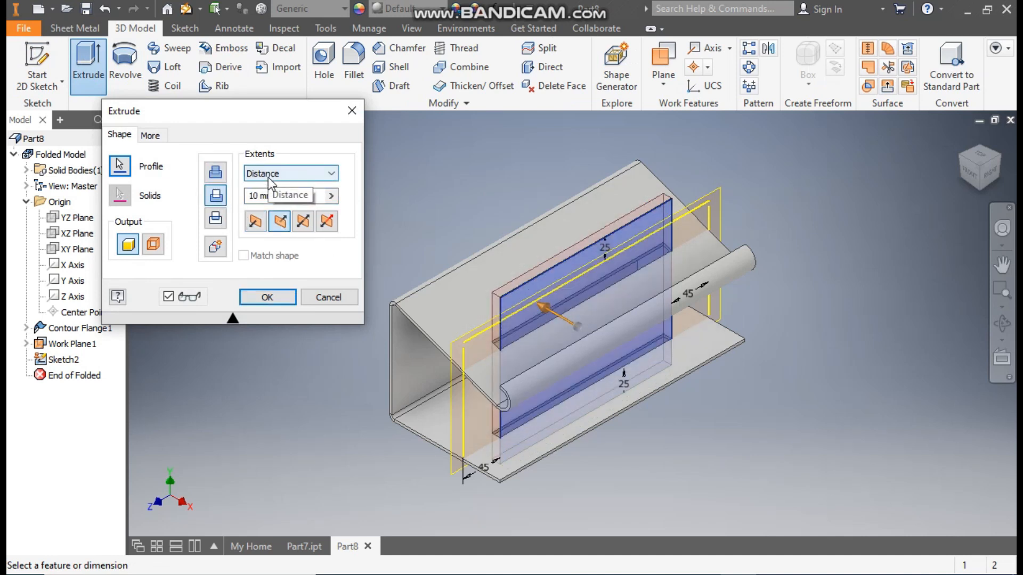
pyautogui.click(302, 174)
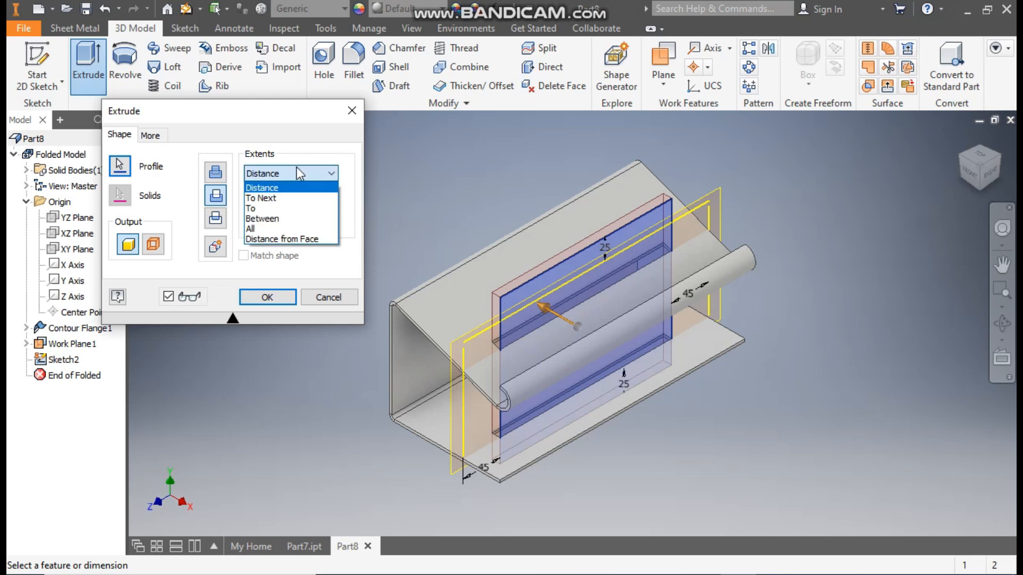
pyautogui.click(265, 229)
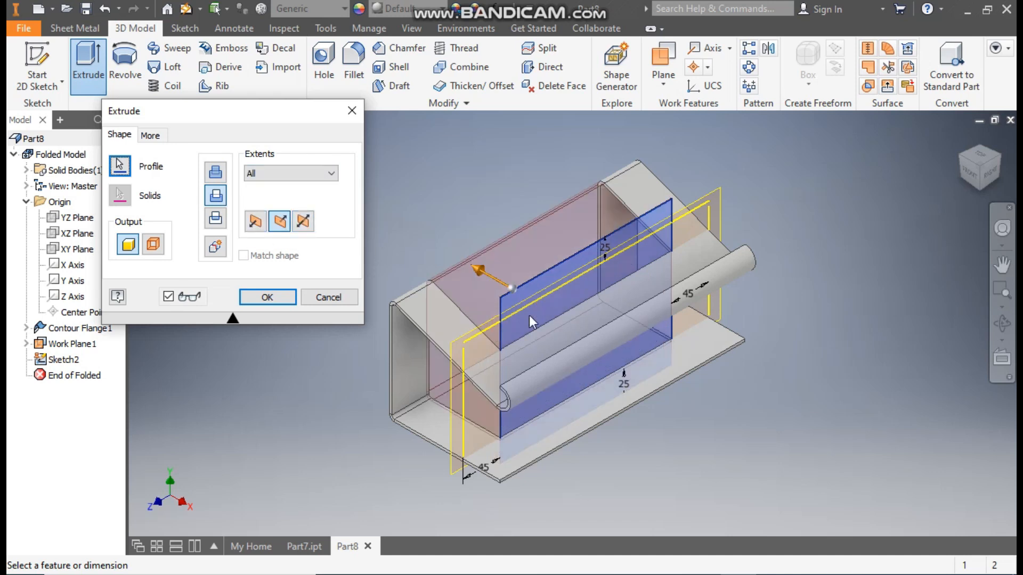
pyautogui.click(281, 297)
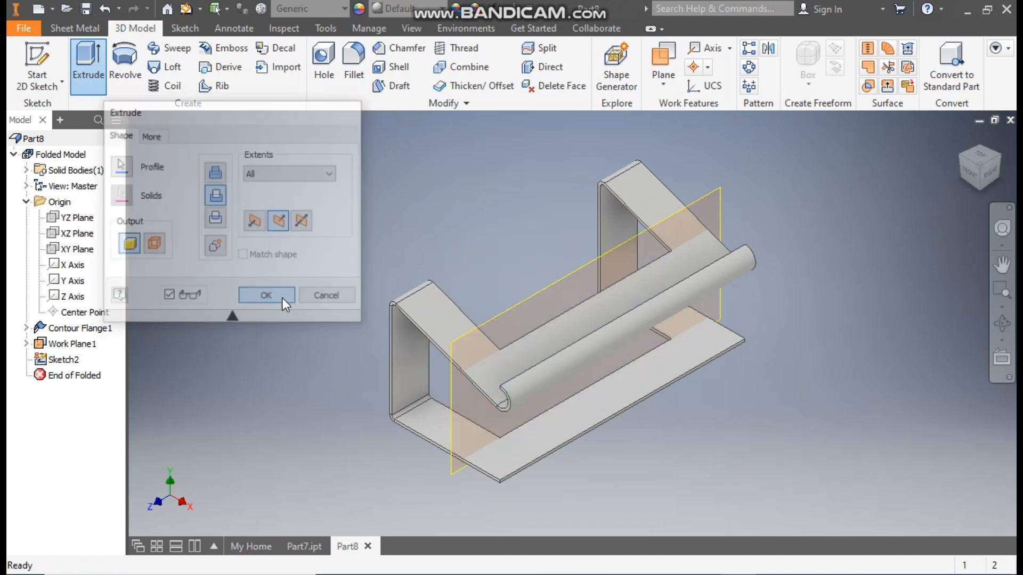
# - Start a sketch on the offset work plane and draw a two-point rectangle between the side strips' inner edges, about 84 mm down from their upper edge
pyautogui.scroll(-4, 501, 475)
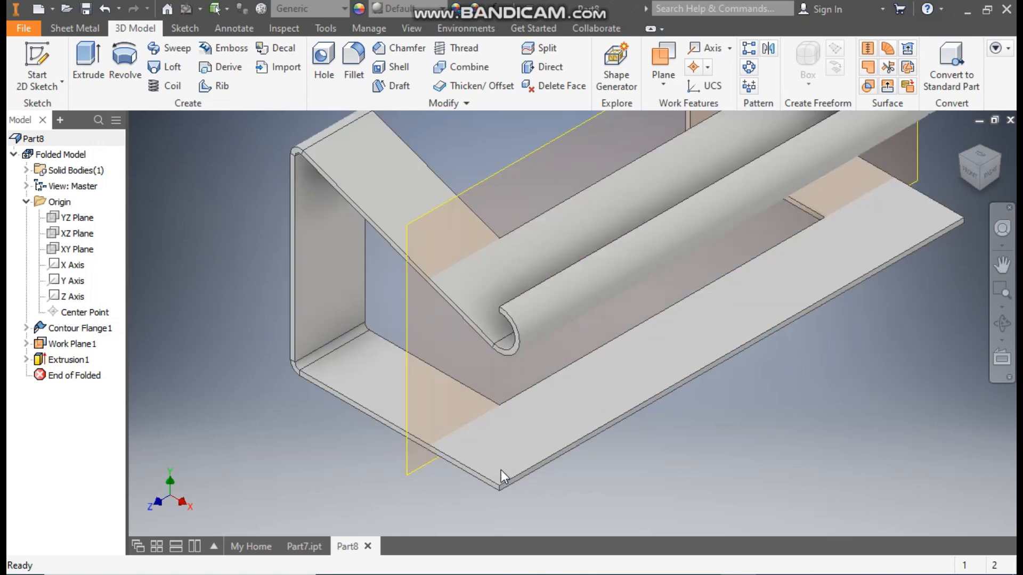
pyautogui.scroll(3, 592, 440)
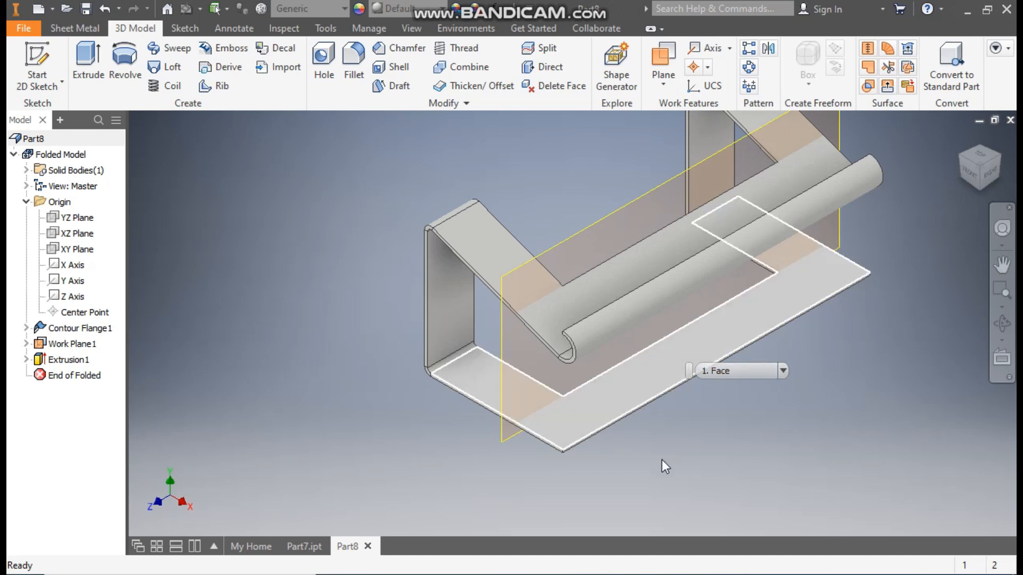
pyautogui.moveTo(764, 338); pyautogui.dragTo(699, 347, button='middle')
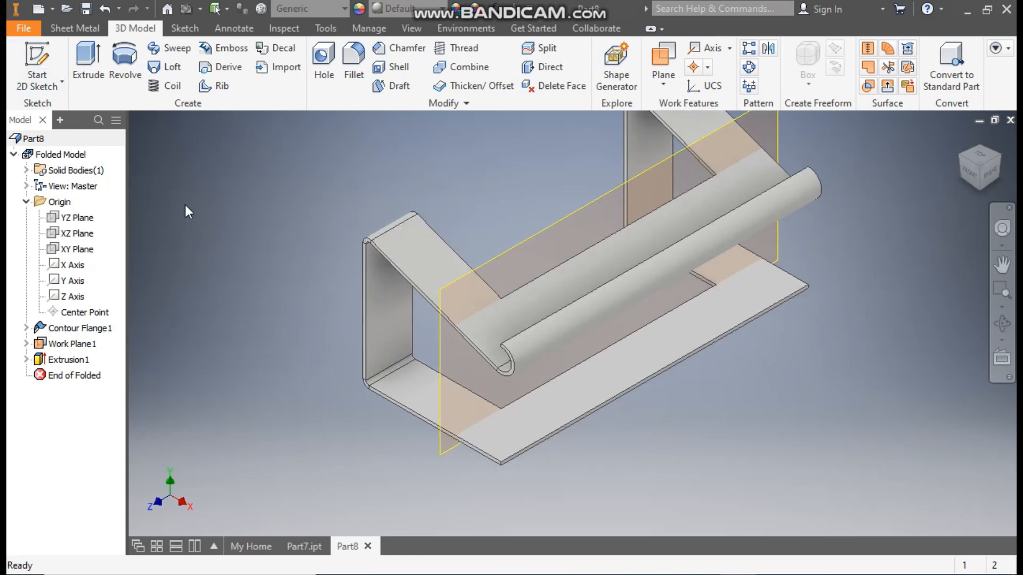
pyautogui.click(59, 77)
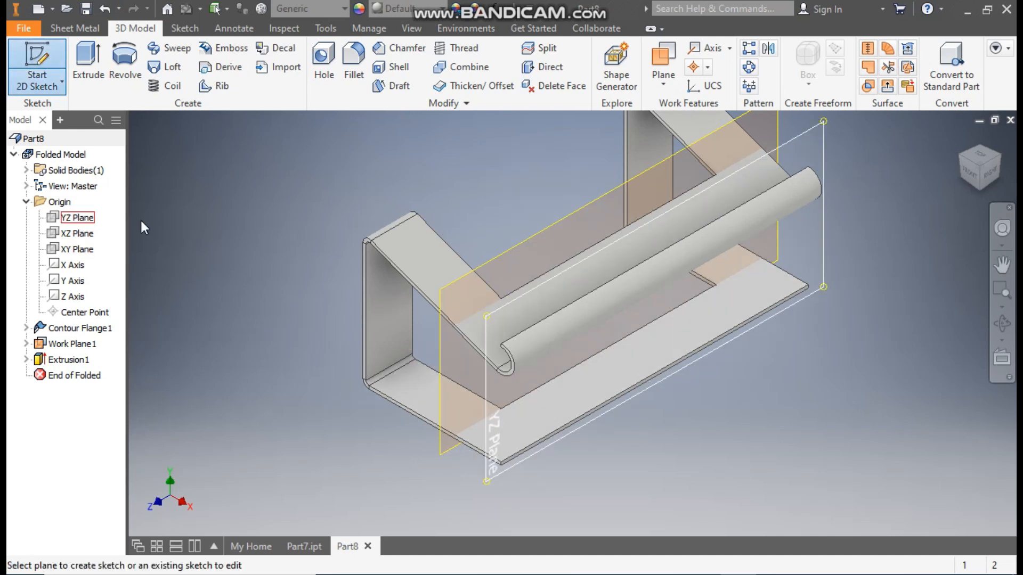
pyautogui.click(579, 219)
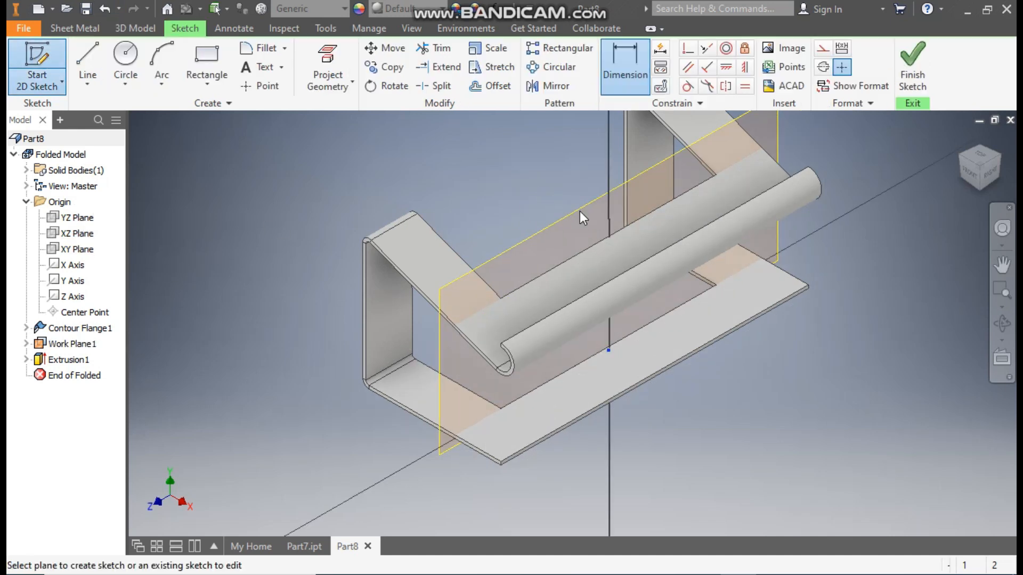
pyautogui.moveTo(633, 224); pyautogui.dragTo(569, 265)
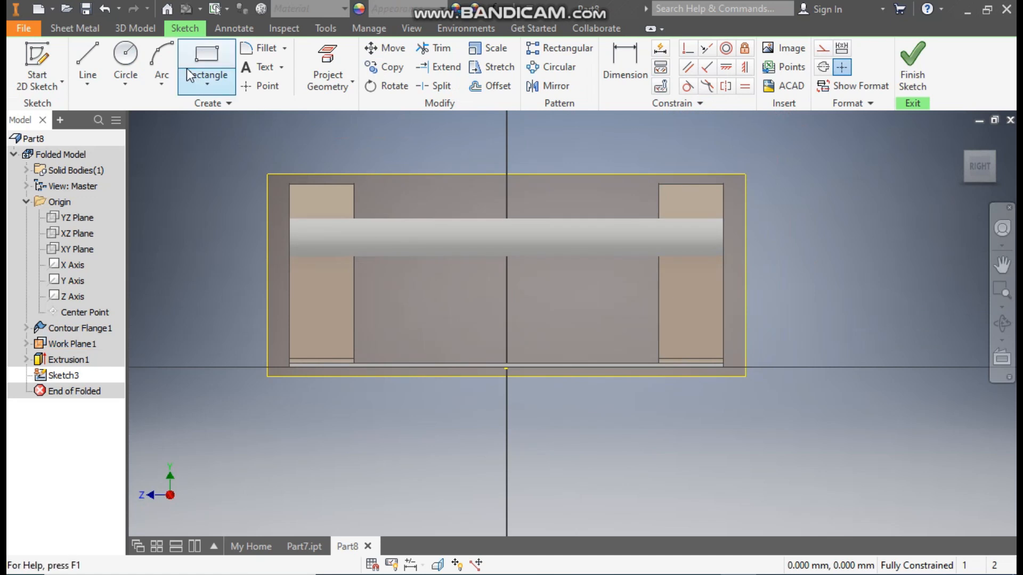
pyautogui.click(206, 78)
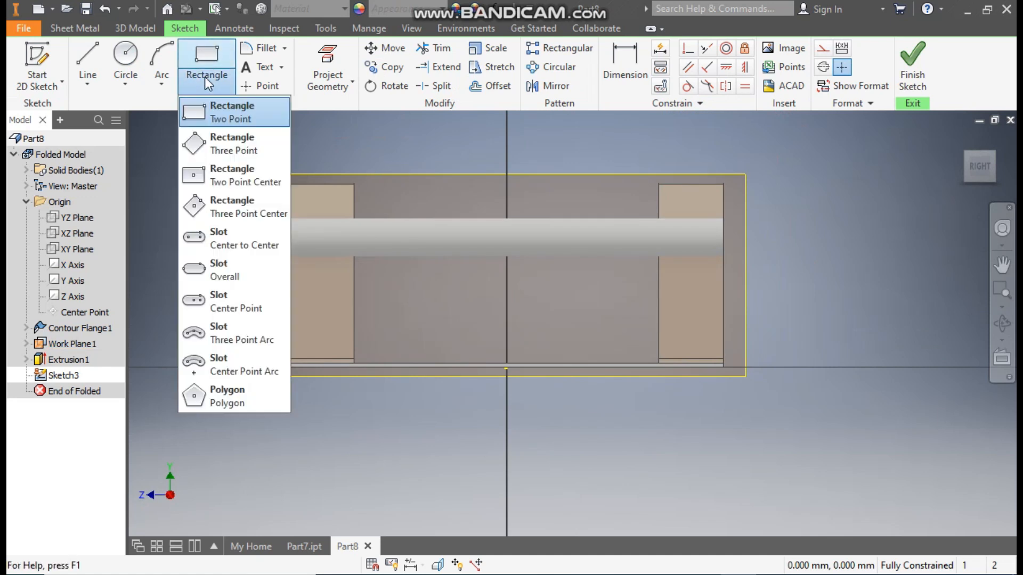
pyautogui.click(224, 111)
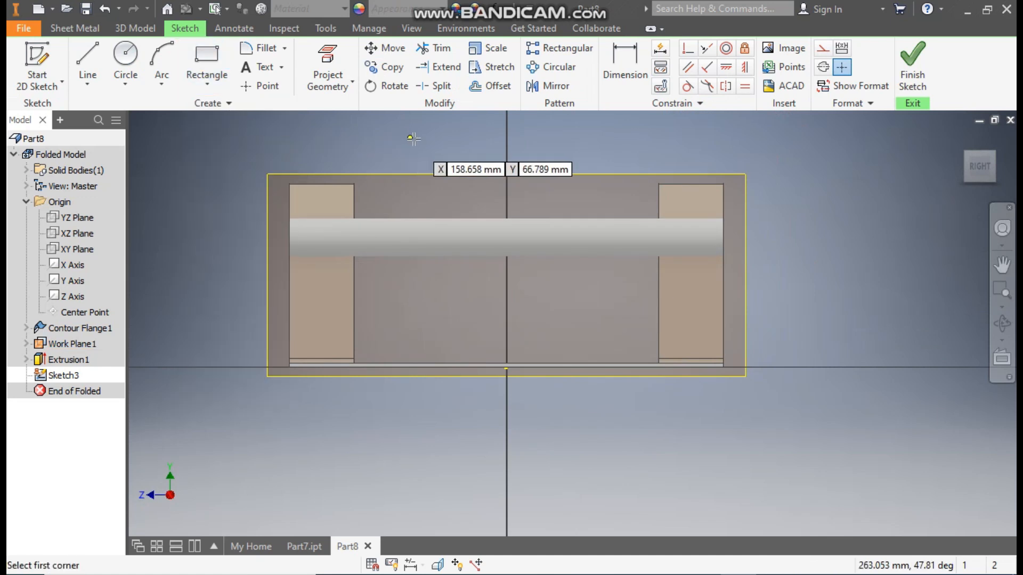
pyautogui.click(354, 185)
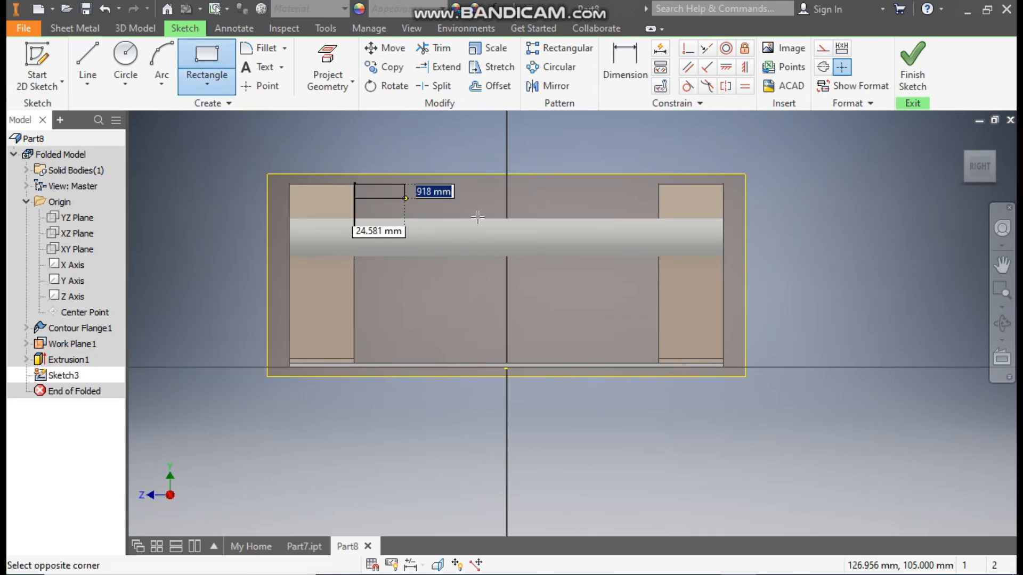
pyautogui.click(661, 306)
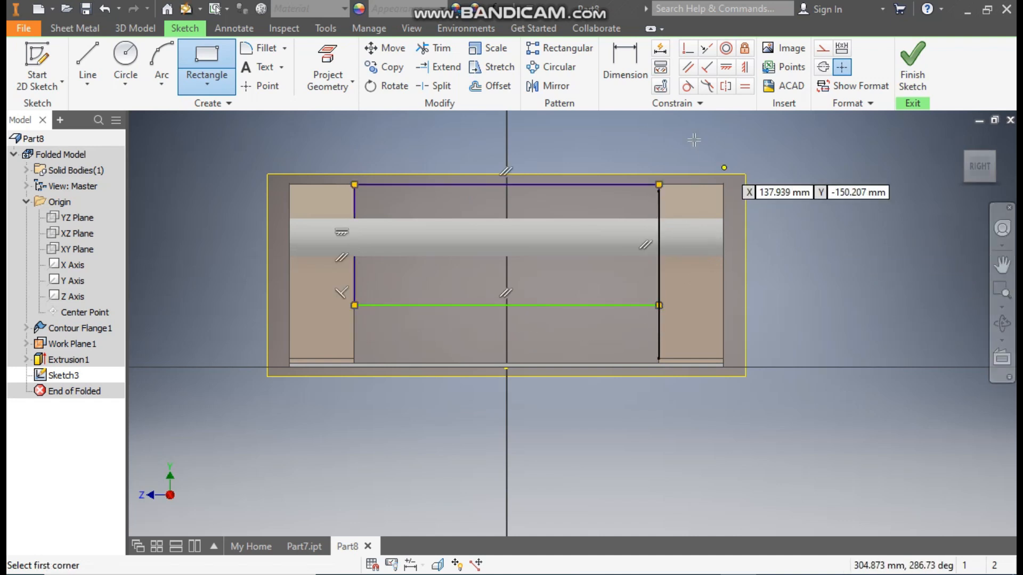
# - Dimension the rectangle's height to 80 mm and finish the sketch
pyautogui.click(638, 60)
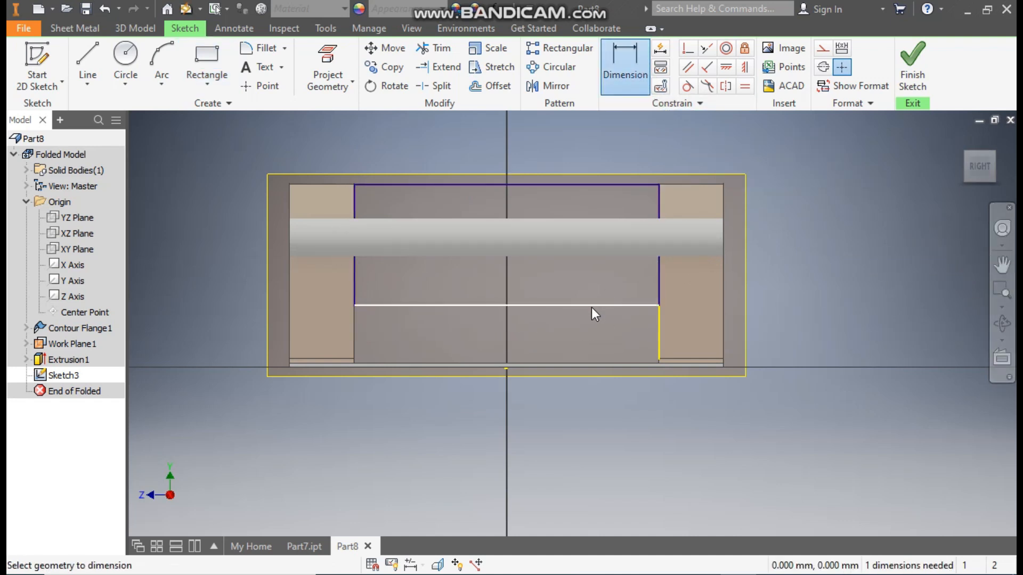
pyautogui.click(592, 186)
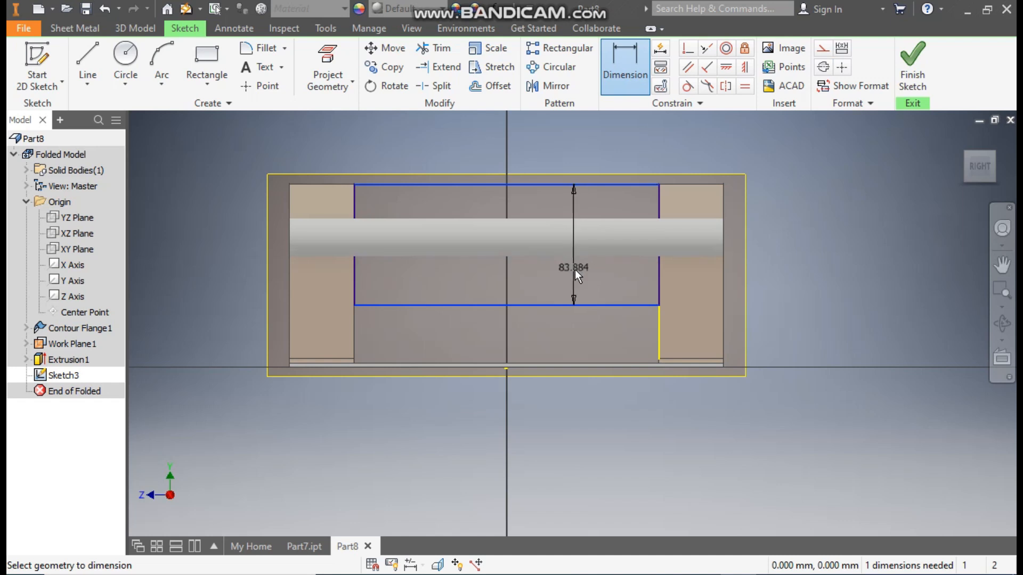
pyautogui.click(575, 269)
pyautogui.write('80')
pyautogui.press('Return')
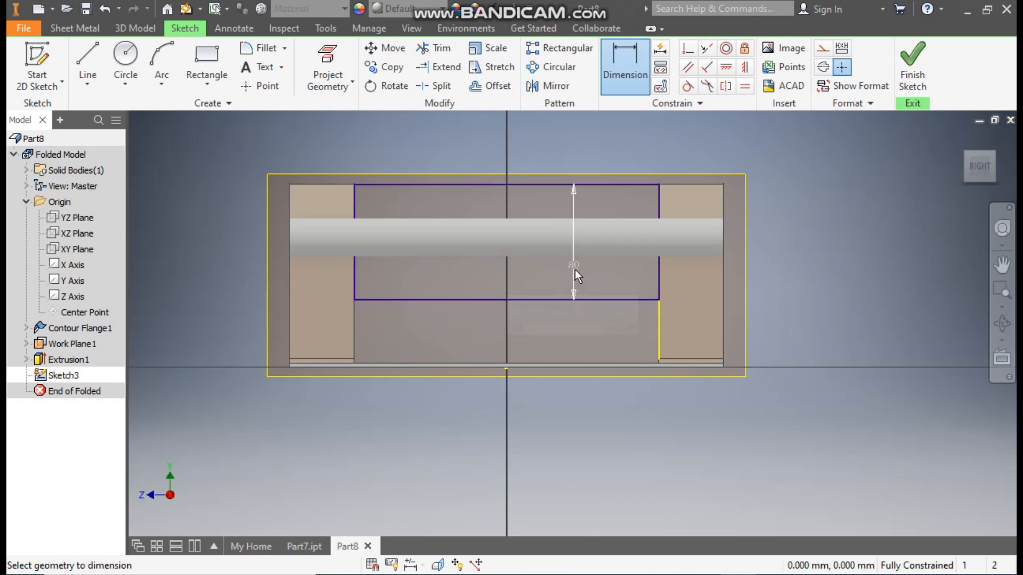
pyautogui.click(915, 80)
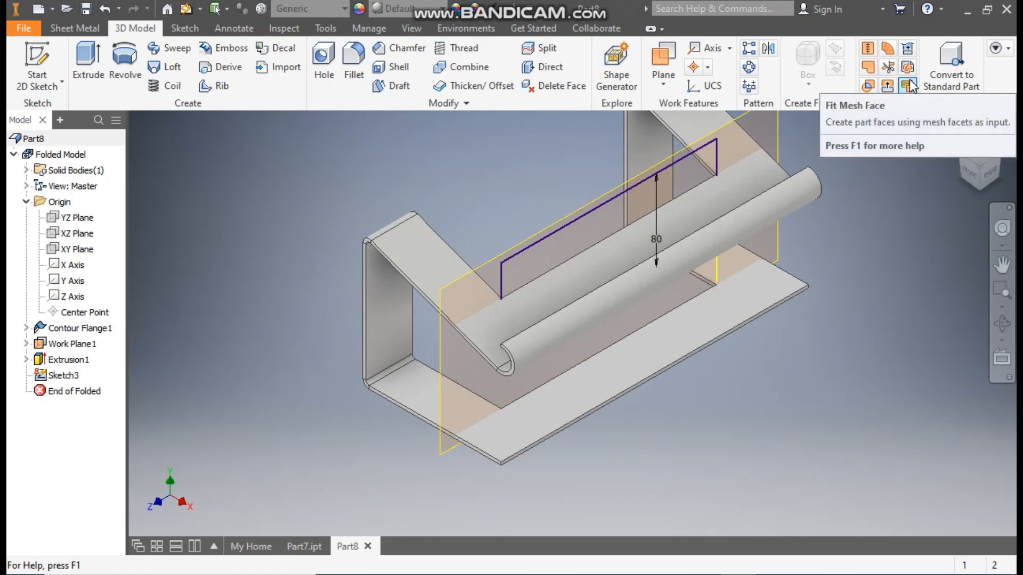
# - Extrude the rectangle as a cut through all, directed from the work plane towards the rolled front lip
pyautogui.click(92, 66)
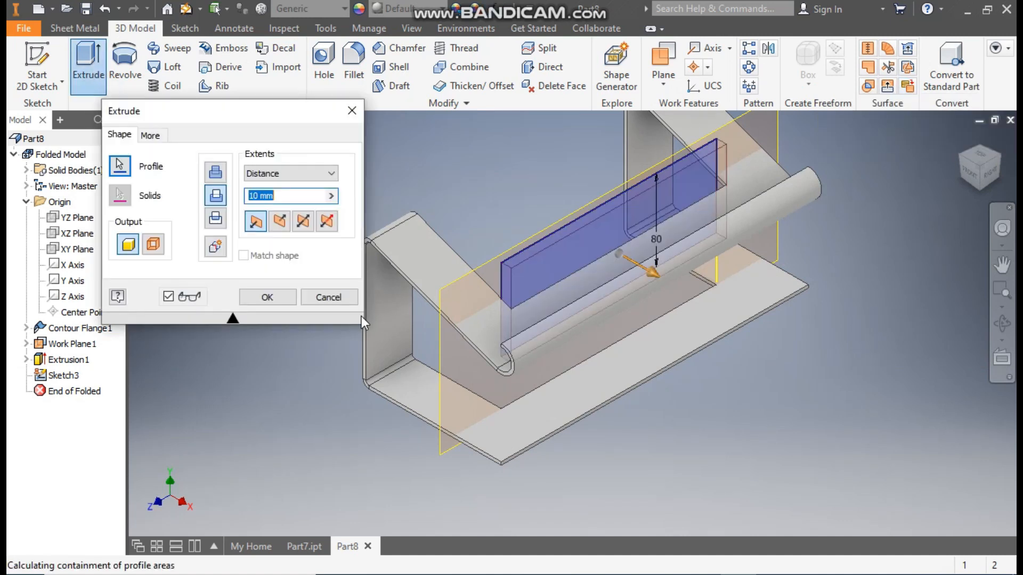
pyautogui.click(215, 197)
pyautogui.click(289, 169)
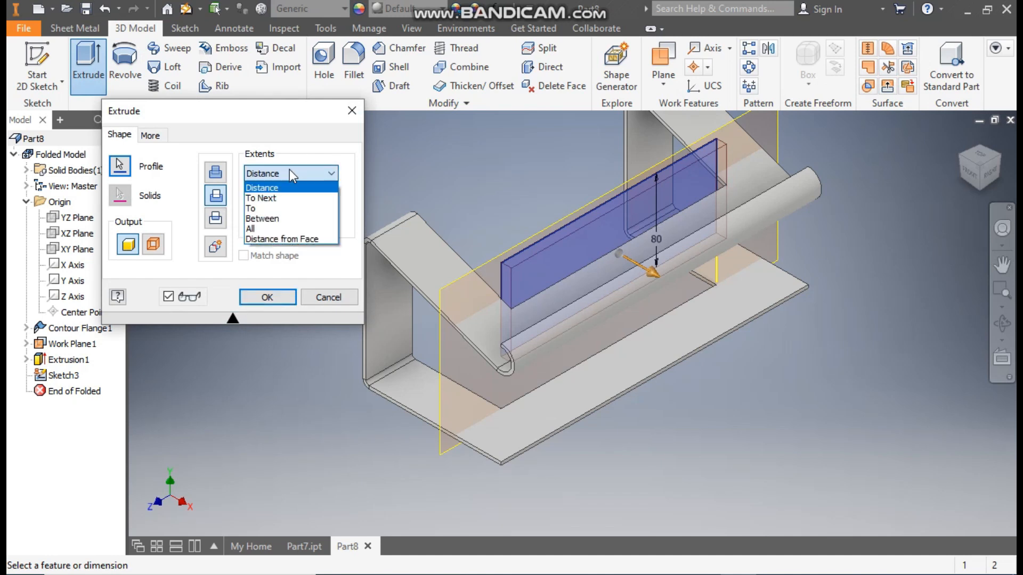
pyautogui.click(261, 229)
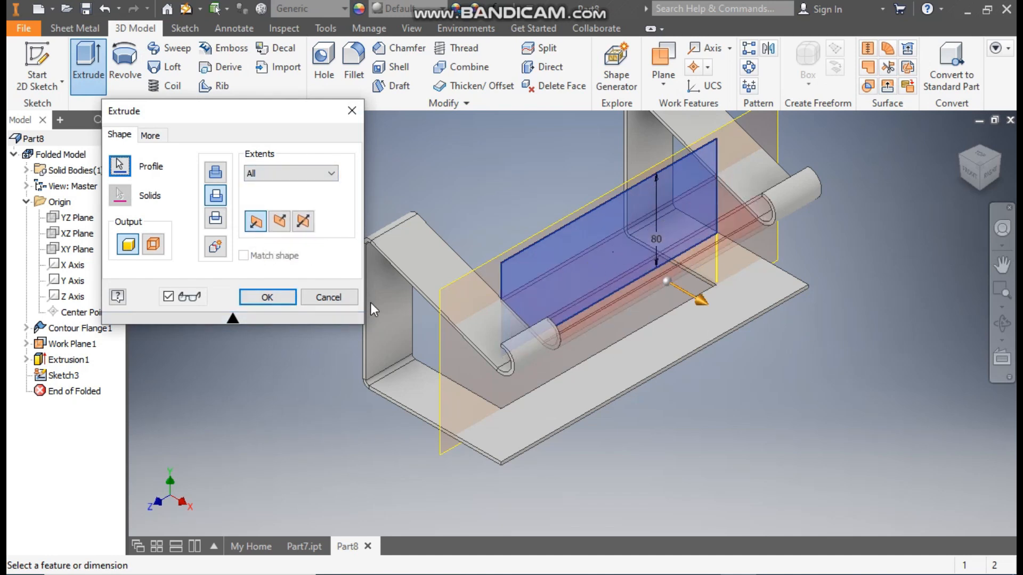
pyautogui.click(268, 298)
# - Hide the offset work plane
pyautogui.moveTo(823, 305); pyautogui.dragTo(757, 343, button='middle')
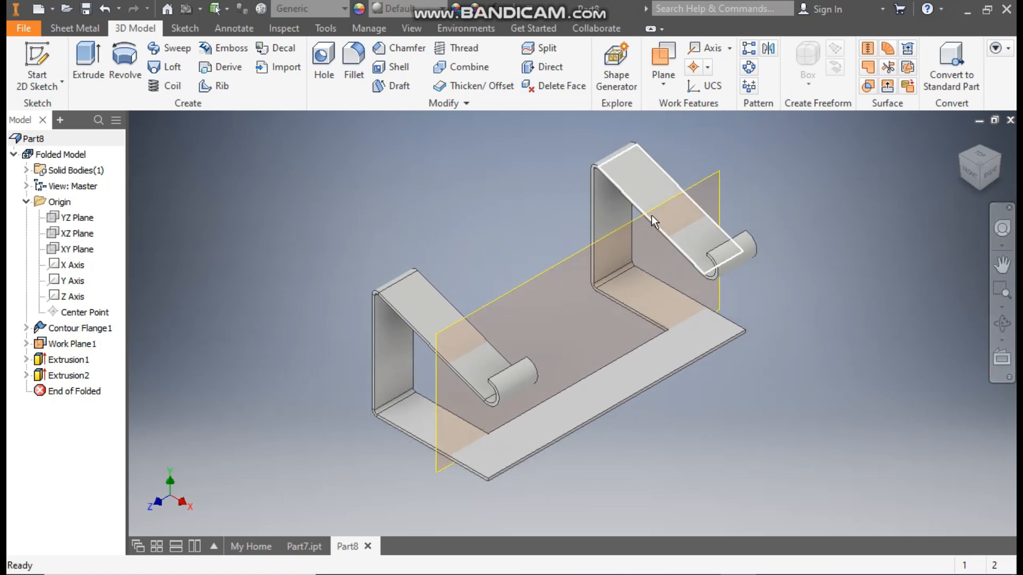
pyautogui.click(612, 234)
pyautogui.rightClick(609, 235)
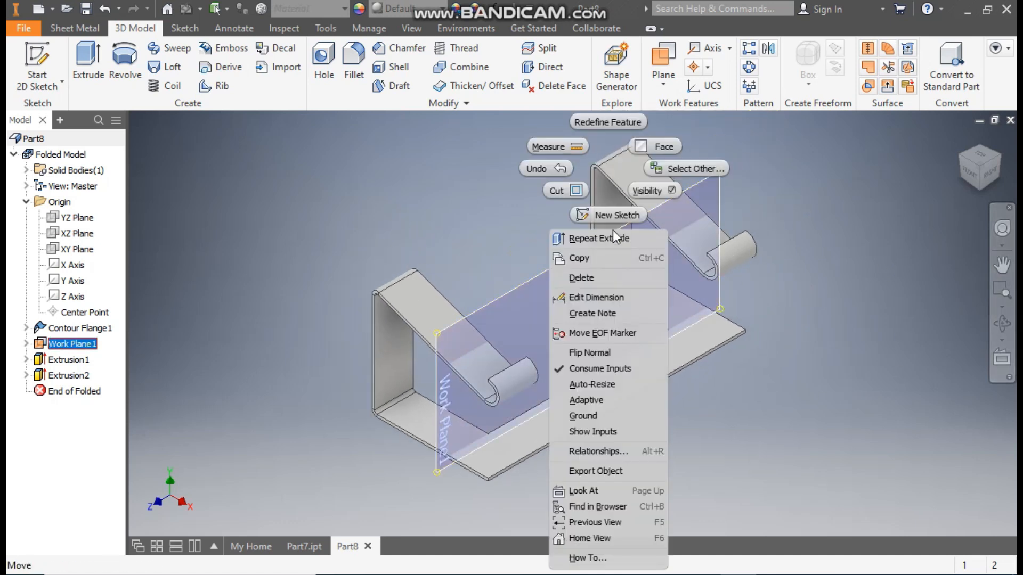
pyautogui.click(638, 193)
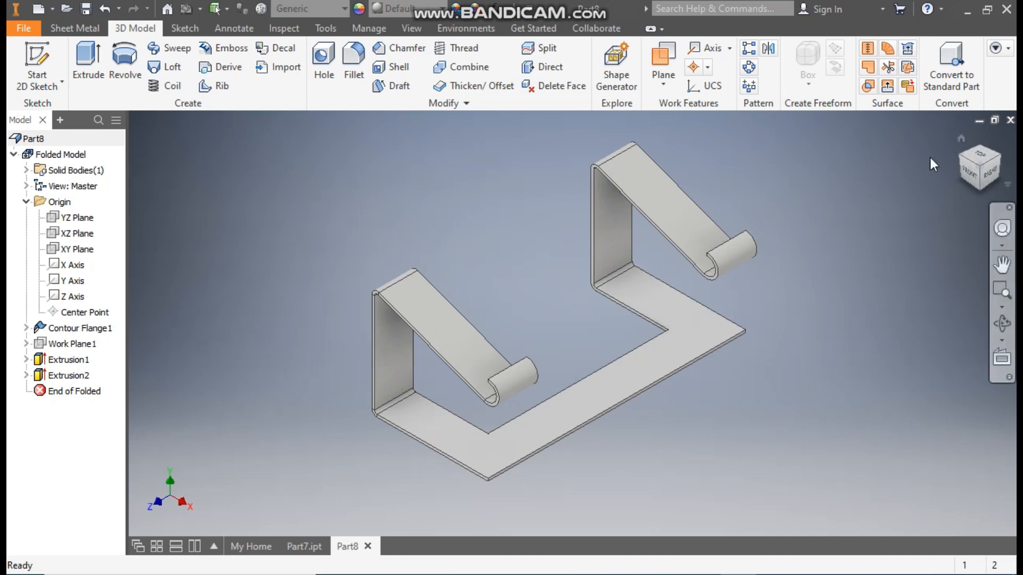
# - Start a sketch on the back upright's outer face and draw a vertical center-to-center slot on one upright, about 76 mm between centers
pyautogui.click(962, 161)
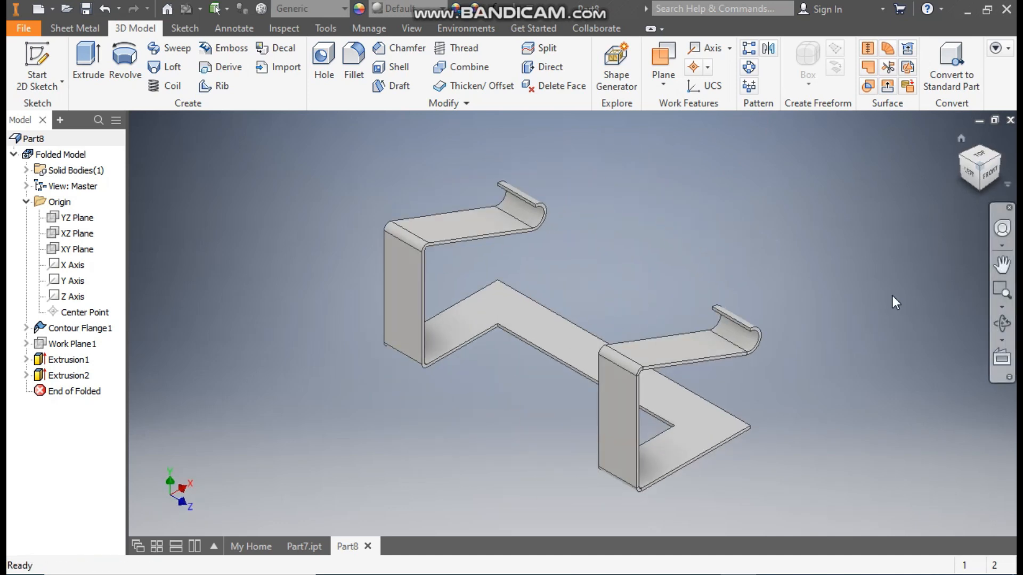
pyautogui.click(623, 419)
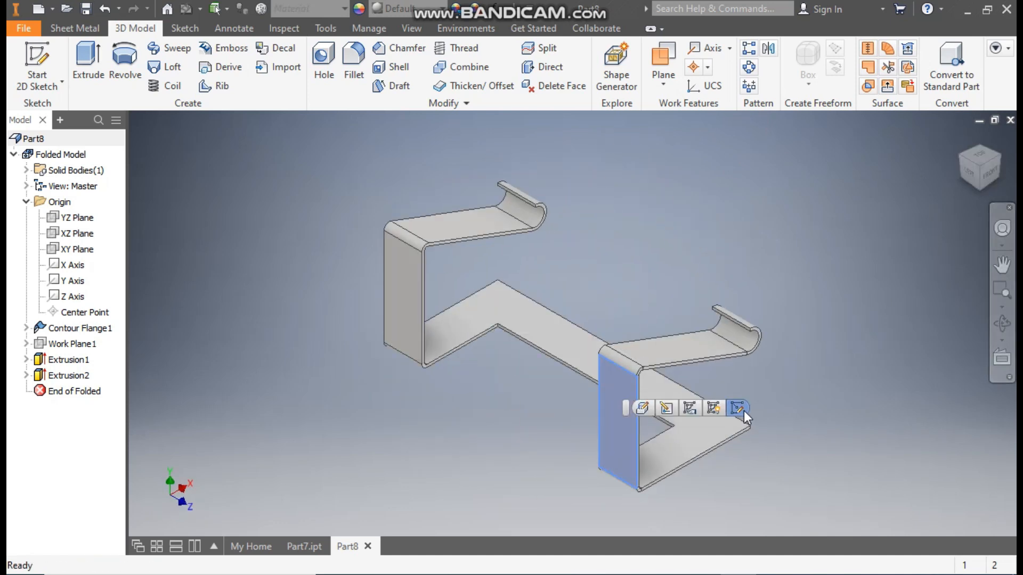
pyautogui.click(744, 411)
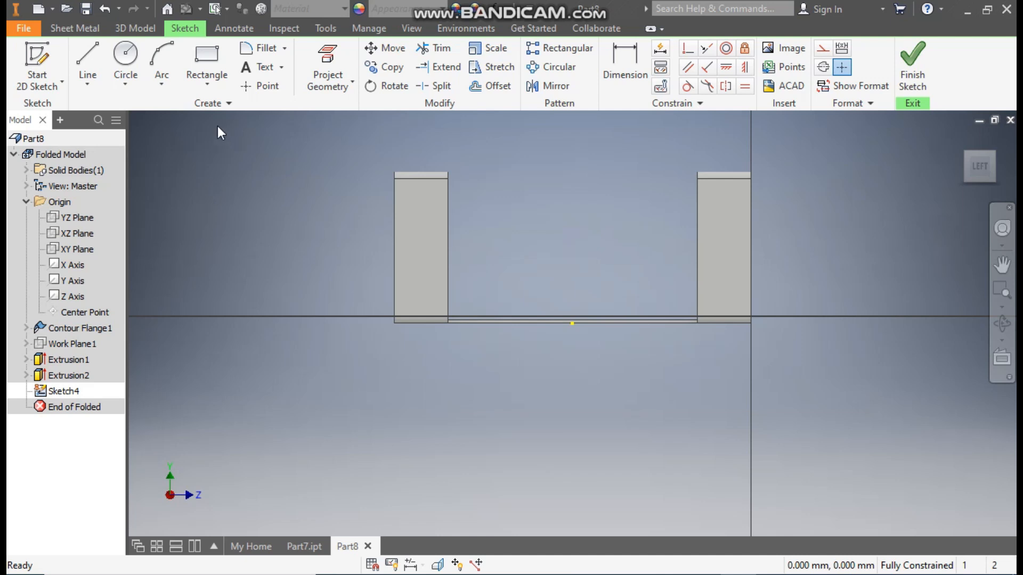
pyautogui.click(203, 83)
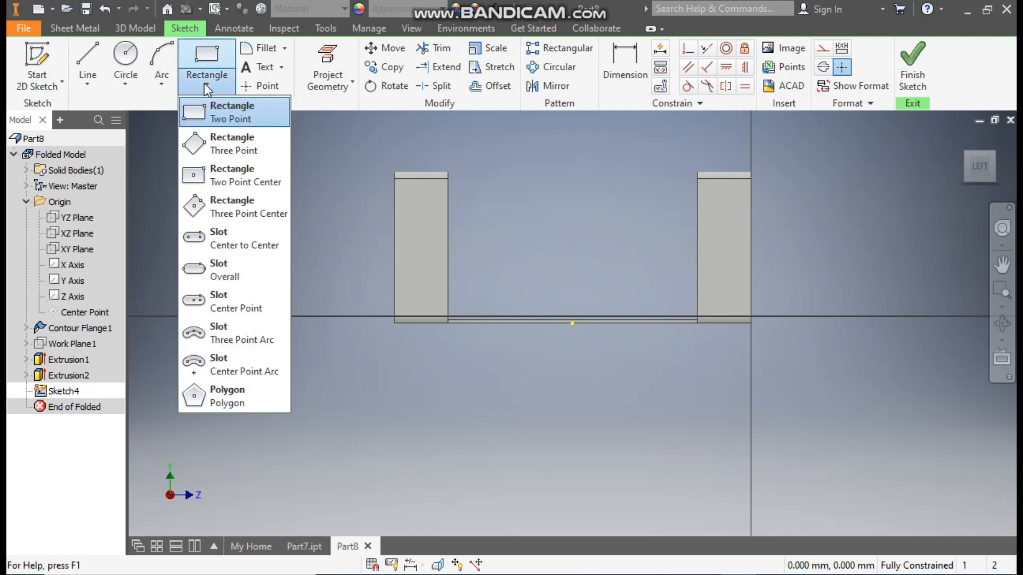
pyautogui.click(244, 246)
pyautogui.scroll(3, 424, 233)
pyautogui.click(407, 167)
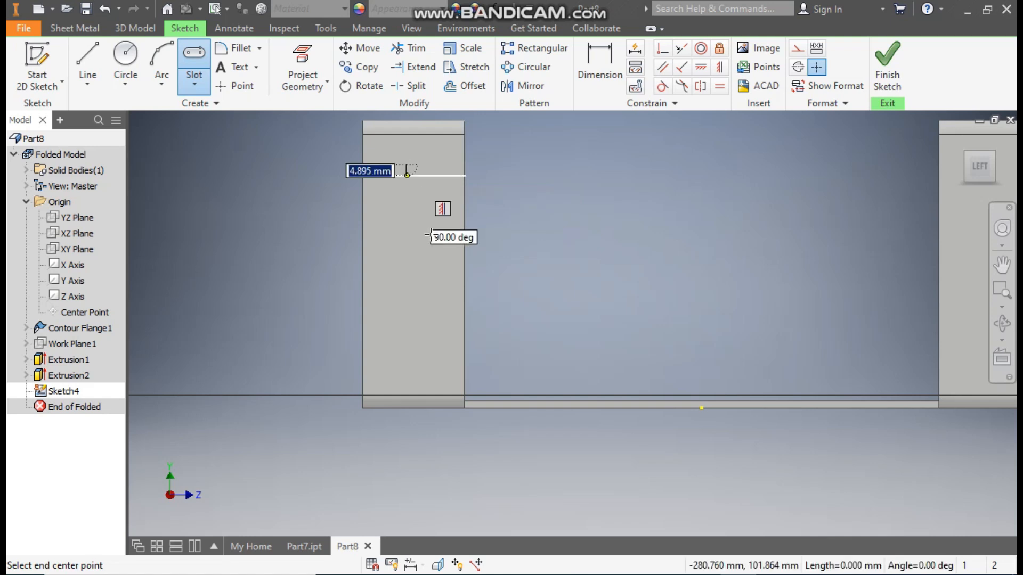
pyautogui.click(407, 336)
pyautogui.click(429, 352)
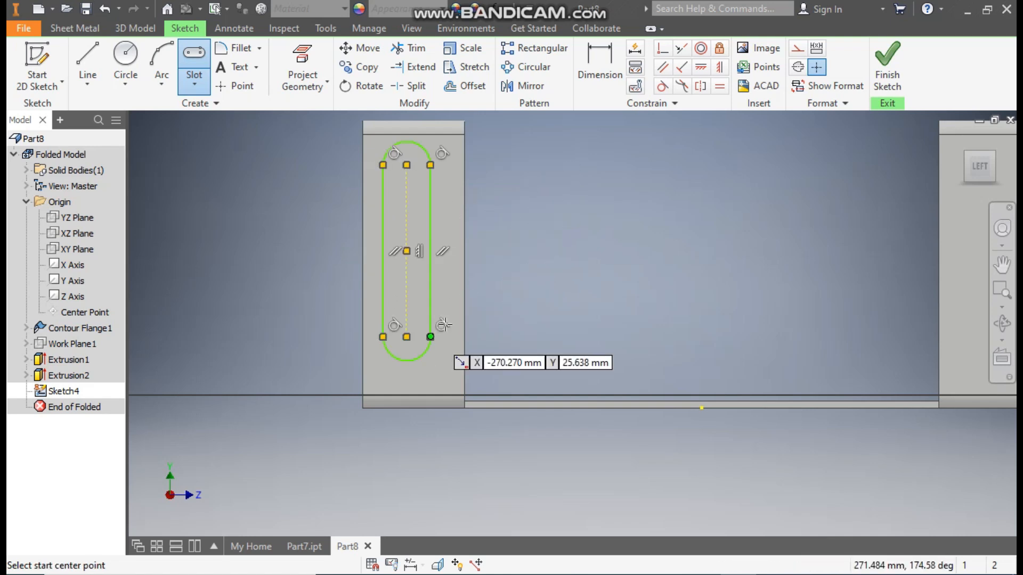
# - Dimension the slot's center-to-center distance to 60 mm
pyautogui.click(593, 62)
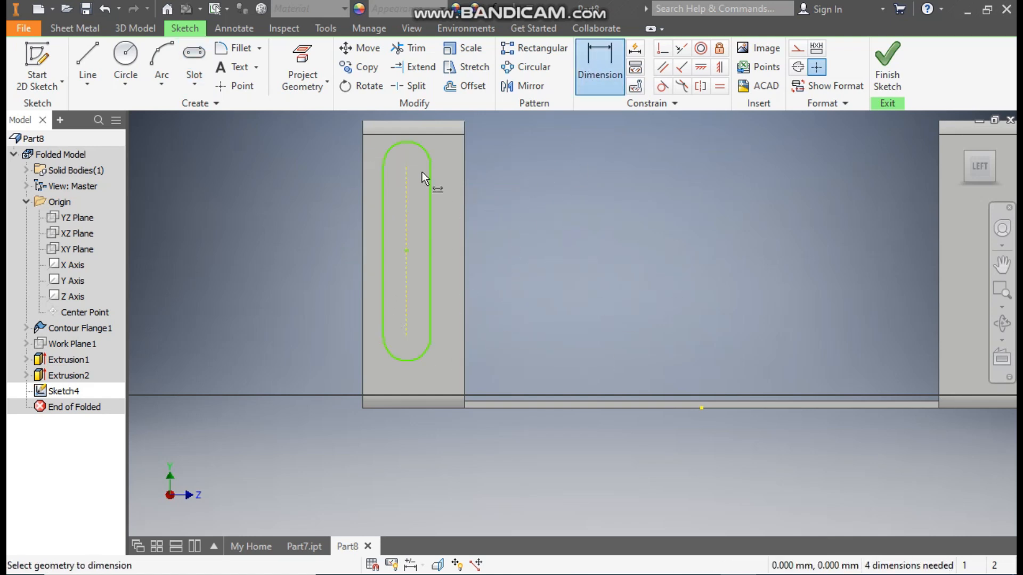
pyautogui.click(521, 219)
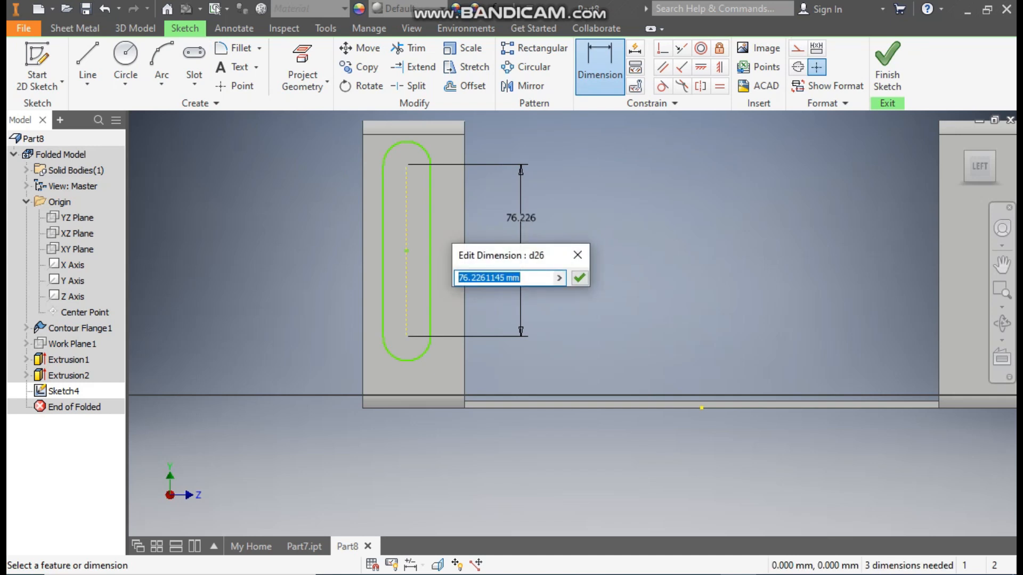
pyautogui.write('60')
pyautogui.press('Return')
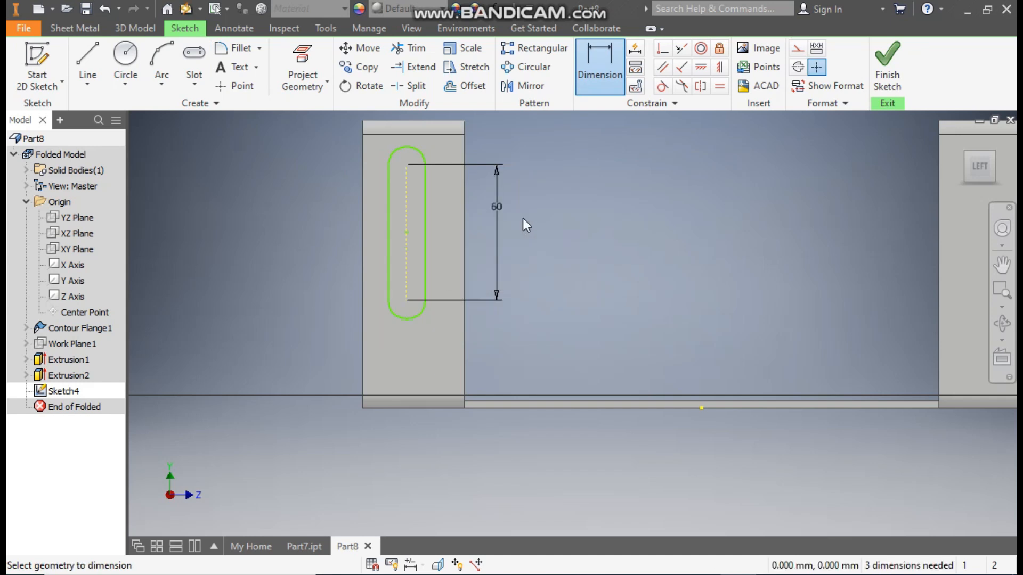
# - Dimension the slot's lower center 35 mm above the base's bottom edge
pyautogui.click(488, 409)
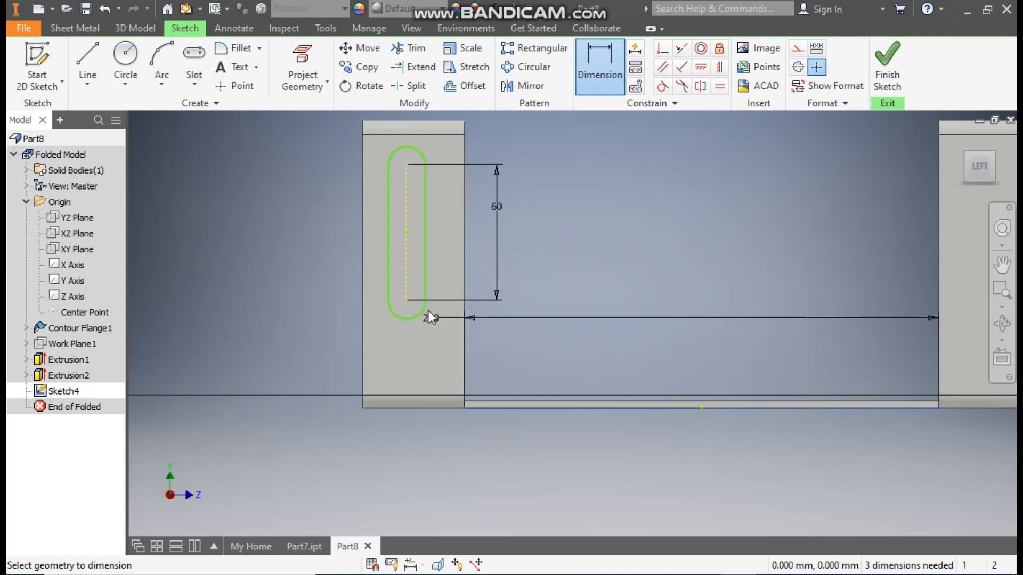
pyautogui.click(407, 299)
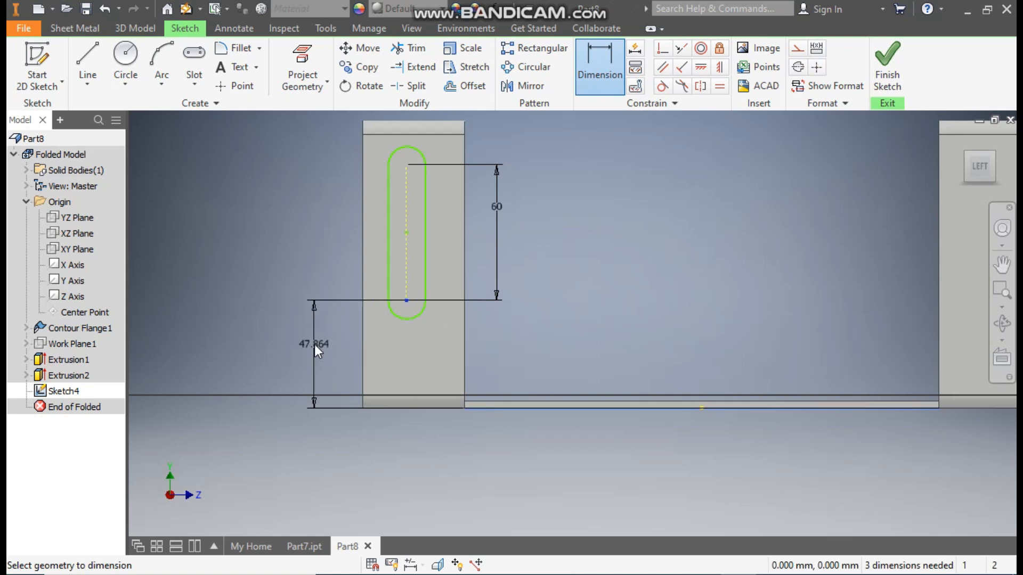
pyautogui.click(314, 344)
pyautogui.write('35')
pyautogui.press('Return')
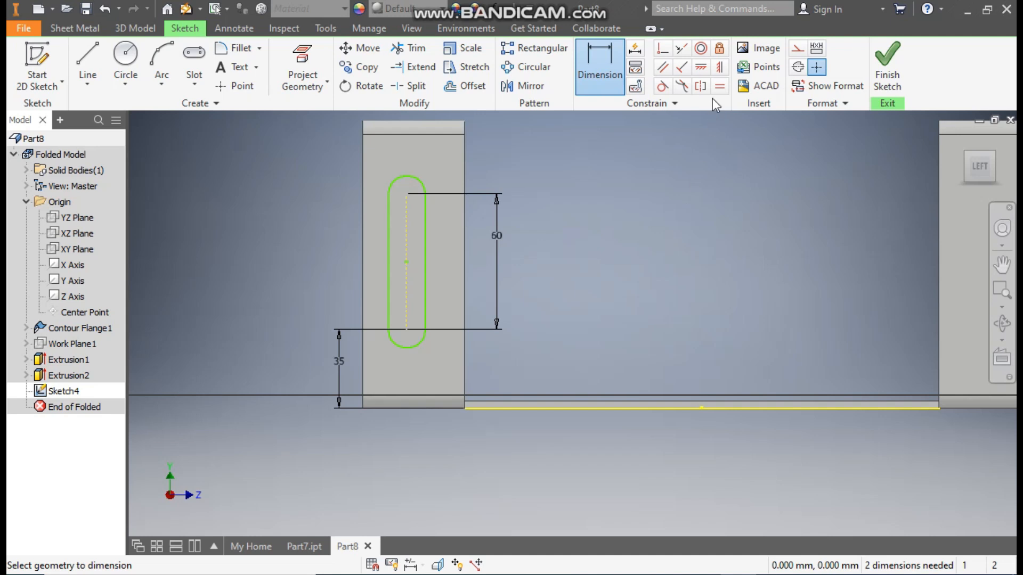
# - Constrain the slot's midpoint vertically in line with the midpoint of the upright face's lower edge
pyautogui.click(720, 66)
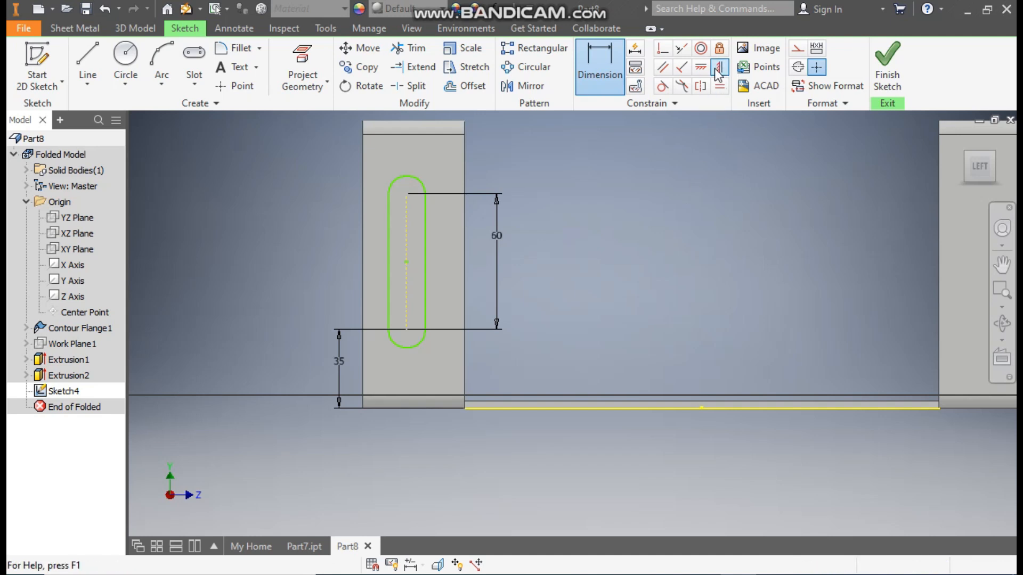
pyautogui.click(406, 262)
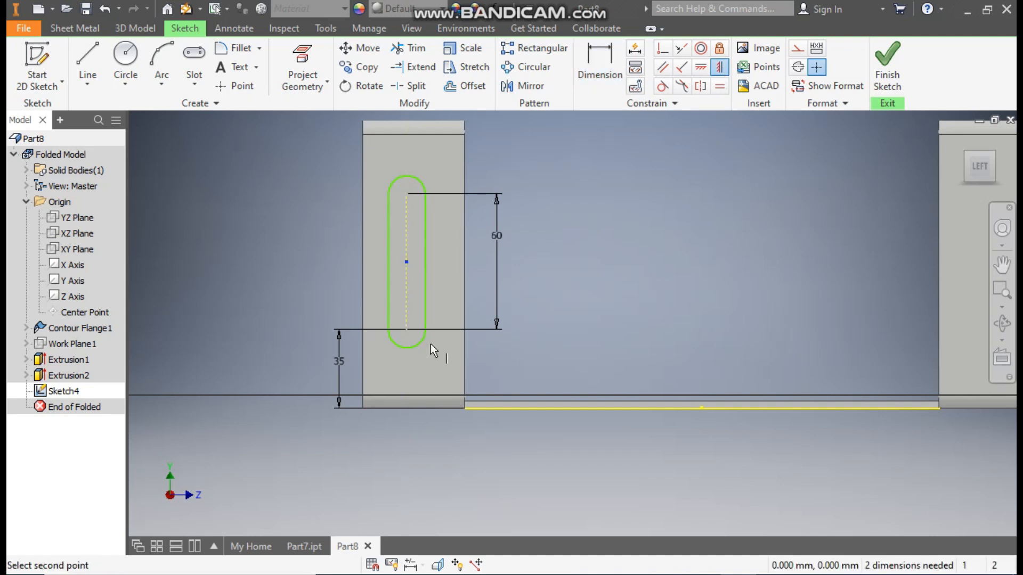
pyautogui.click(414, 395)
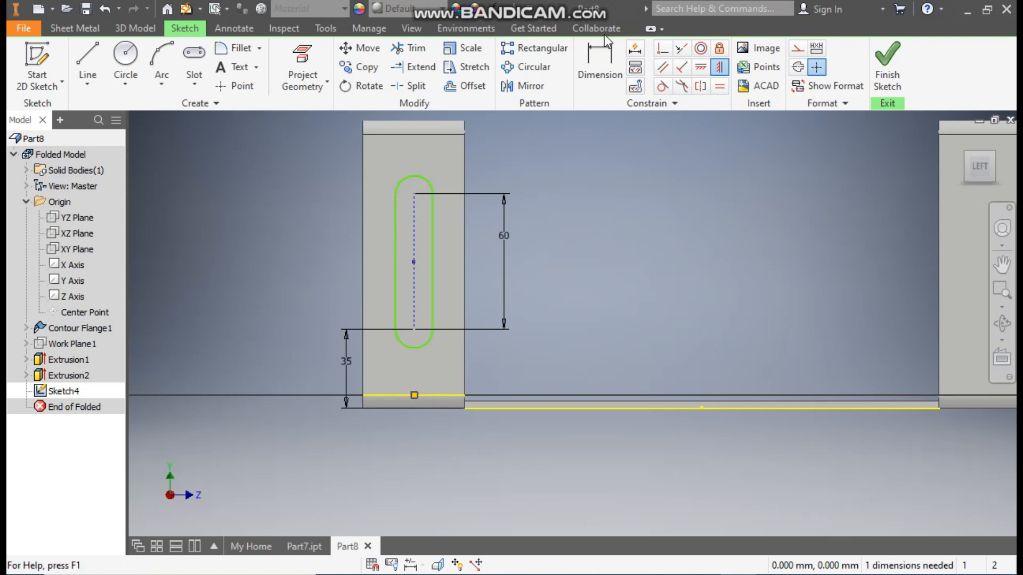
# - Dimension the radius of the slot's rounded end to 12 mm
pyautogui.click(590, 66)
pyautogui.click(425, 180)
pyautogui.click(582, 162)
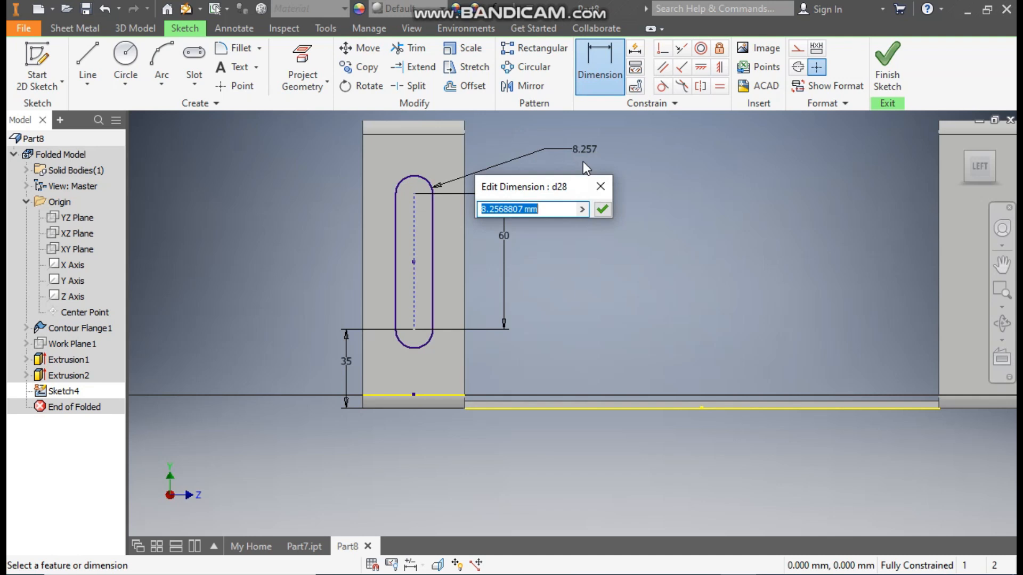
pyautogui.write('12')
pyautogui.press('Return')
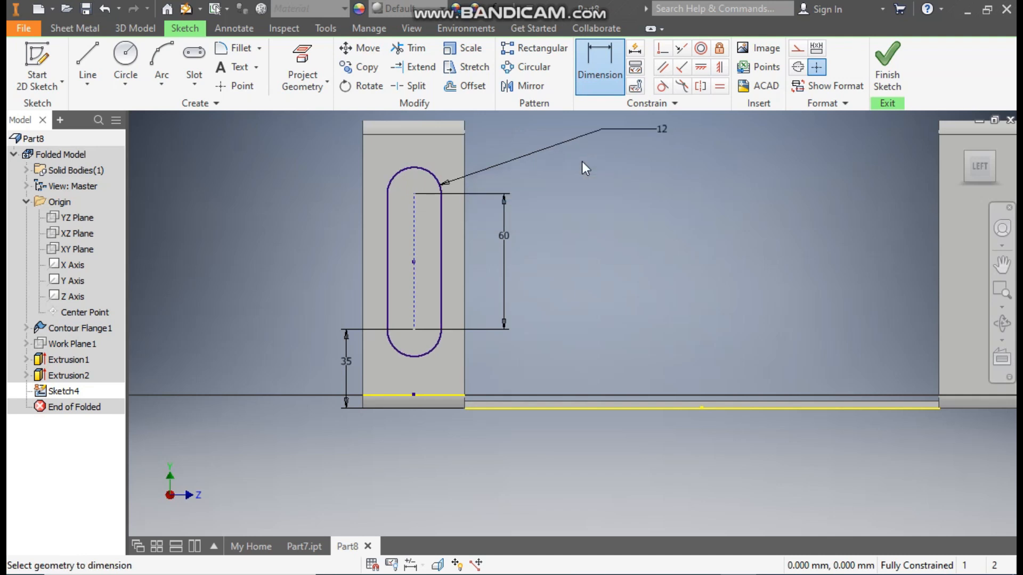
# - Draw a vertical construction line about 100 mm long up from the midpoint of the base edge between the two uprights
pyautogui.click(87, 63)
pyautogui.click(702, 408)
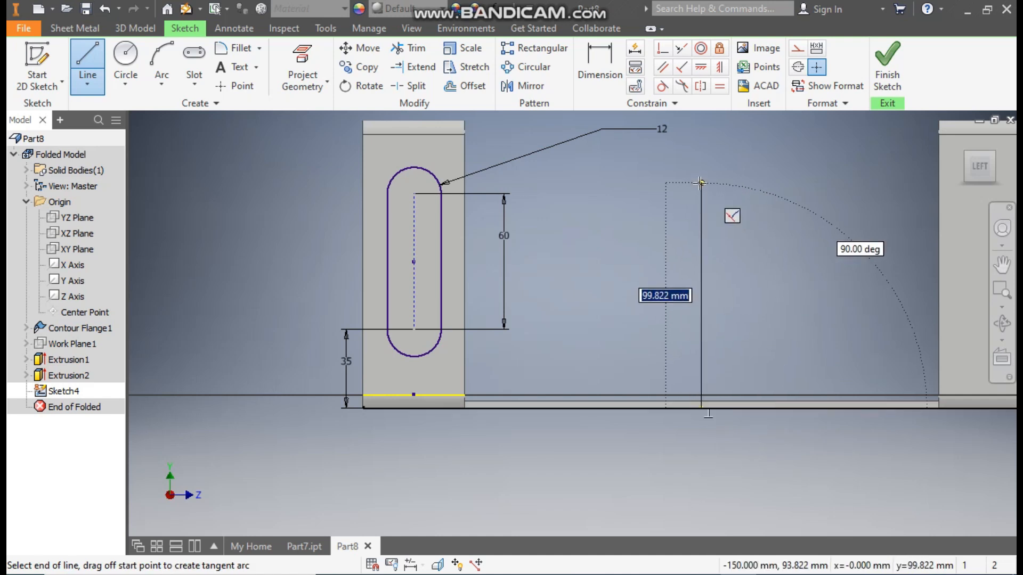
pyautogui.click(701, 183)
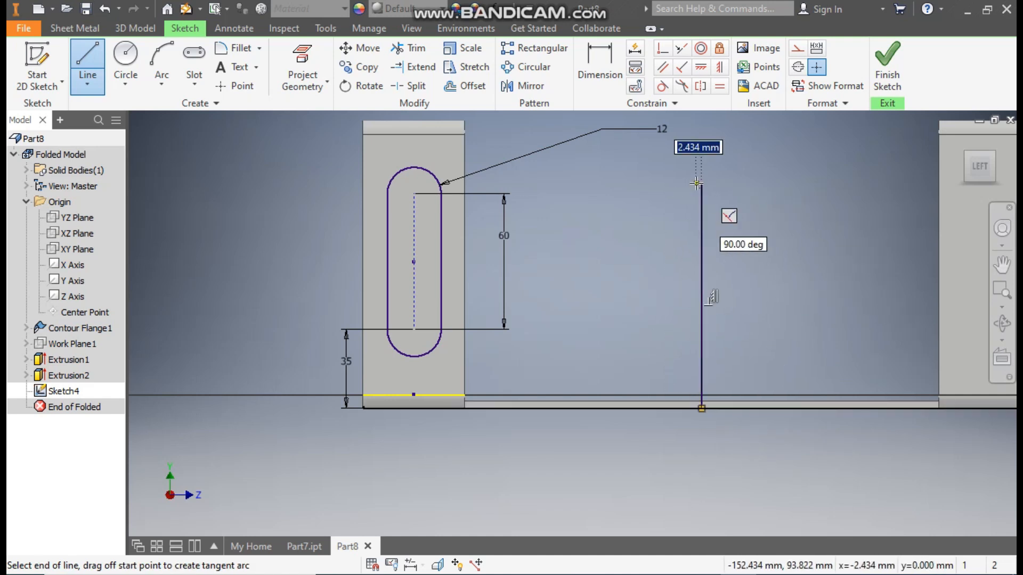
pyautogui.press('Escape')
pyautogui.click(701, 208)
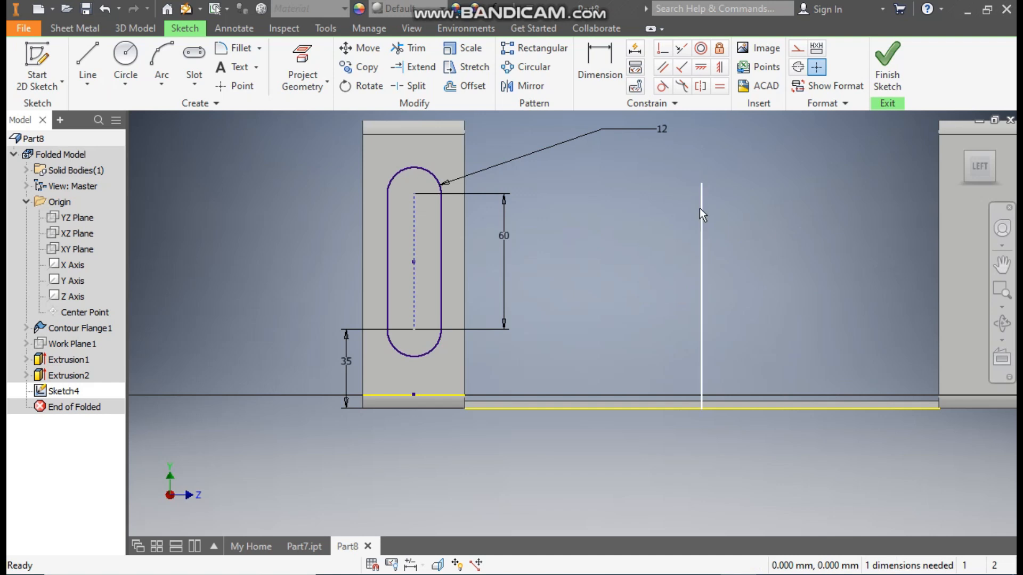
pyautogui.click(800, 51)
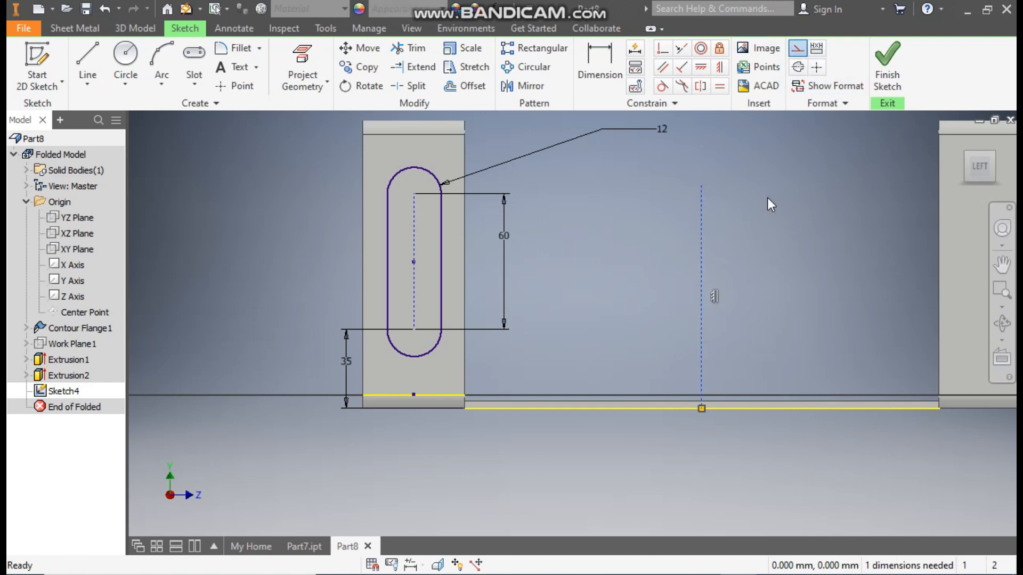
# - Mirror the whole slot across the vertical construction line onto the other upright
pyautogui.click(524, 86)
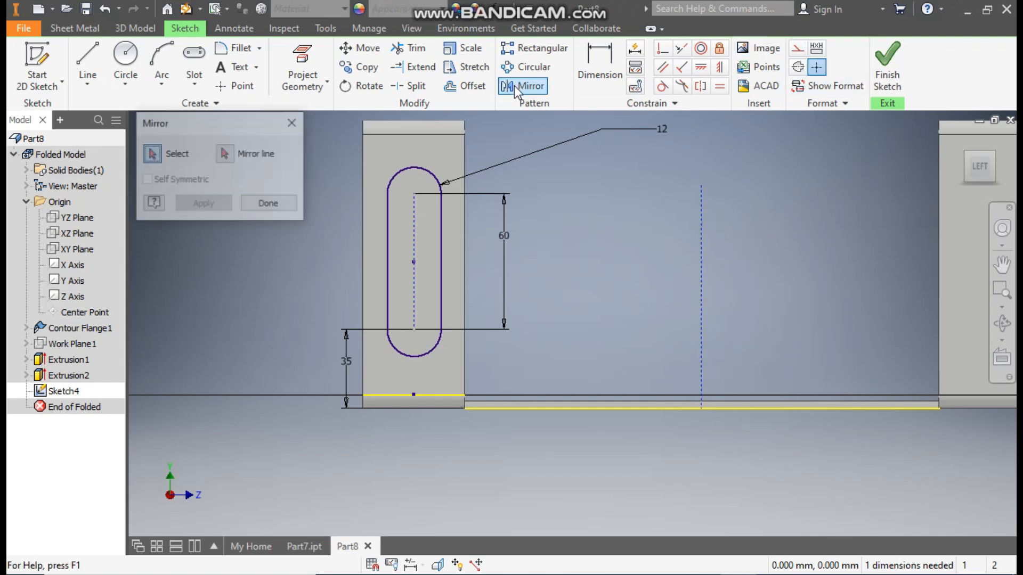
pyautogui.moveTo(456, 153); pyautogui.dragTo(376, 381)
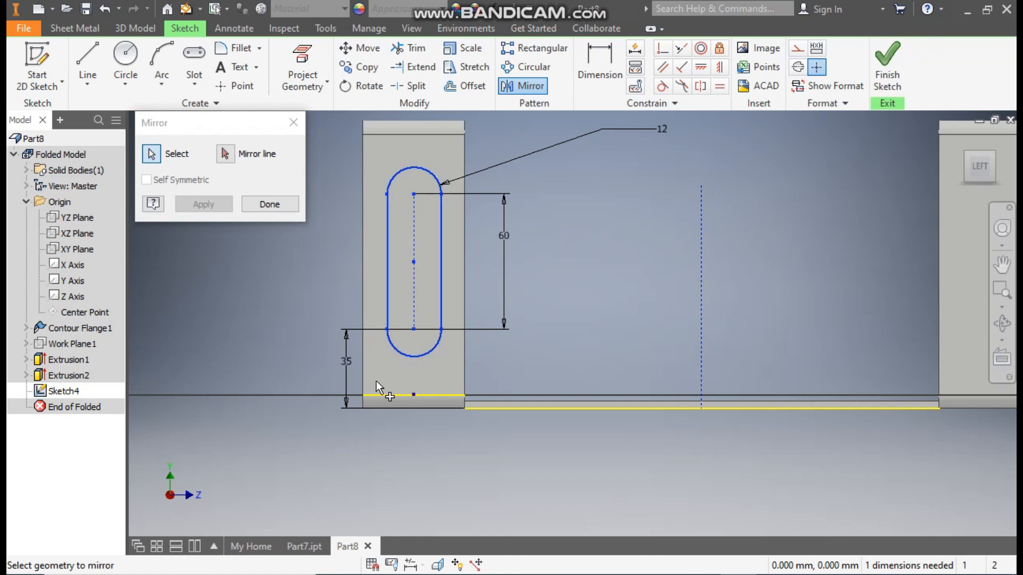
pyautogui.click(226, 155)
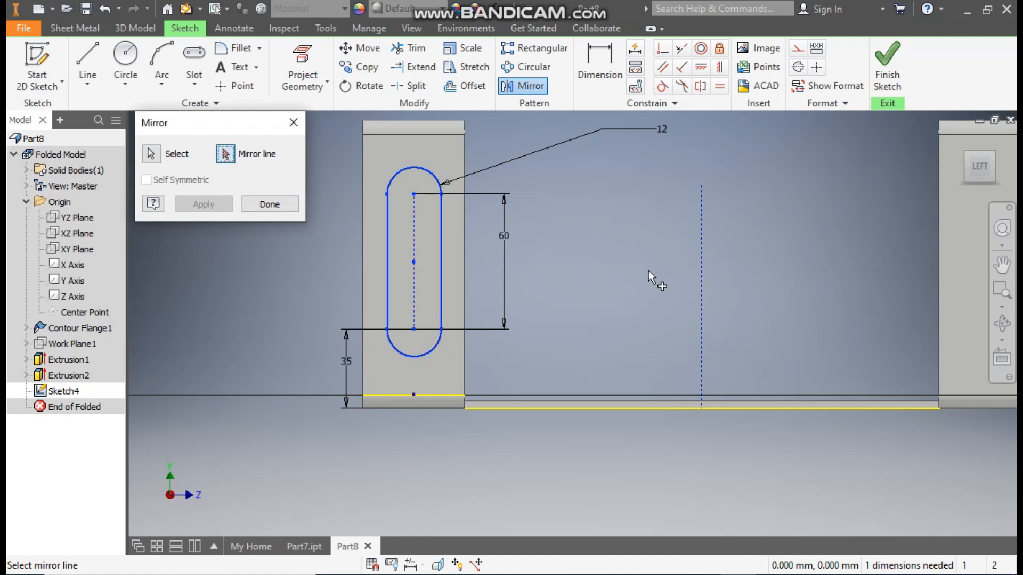
pyautogui.click(700, 219)
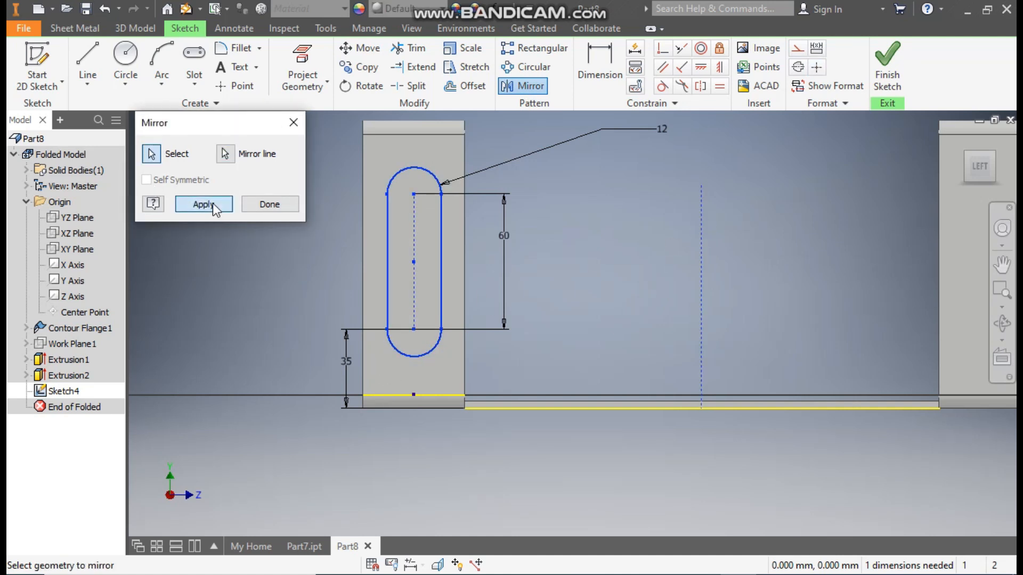
pyautogui.click(208, 204)
pyautogui.click(268, 206)
# - Finish the sketch and cut both slot profiles through the uprights with the sheet metal Cut, using the Thickness distance
pyautogui.moveTo(680, 280)
pyautogui.mouseDown(button='middle')
pyautogui.moveTo(542, 299)
pyautogui.moveTo(521, 318)
pyautogui.mouseUp(button='middle')
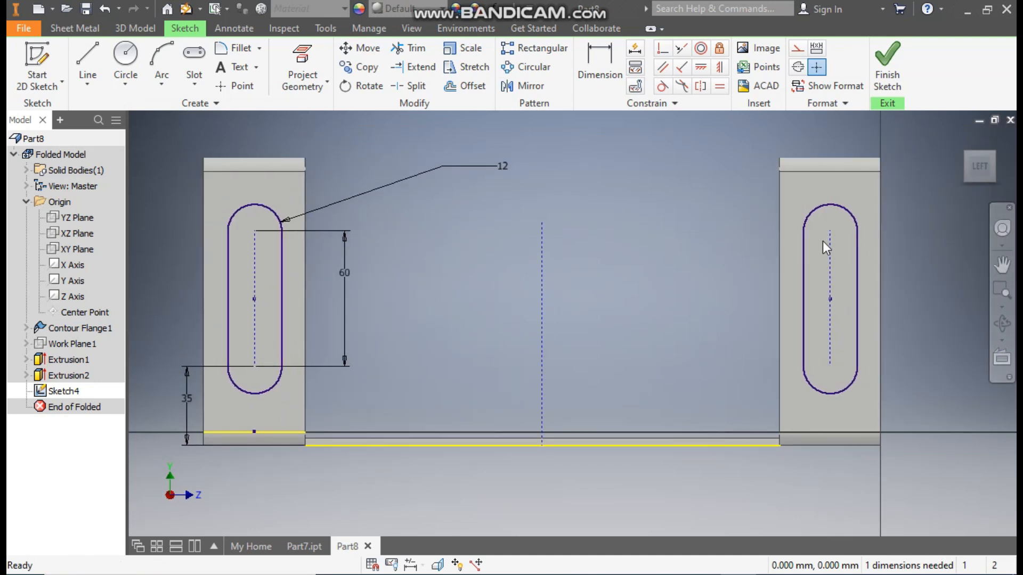
pyautogui.click(884, 85)
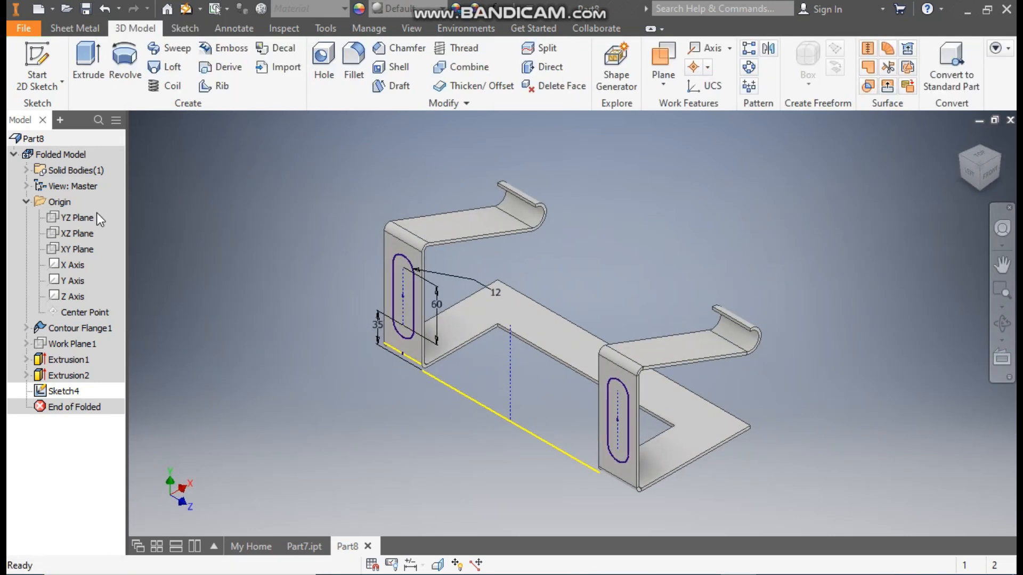
pyautogui.click(75, 31)
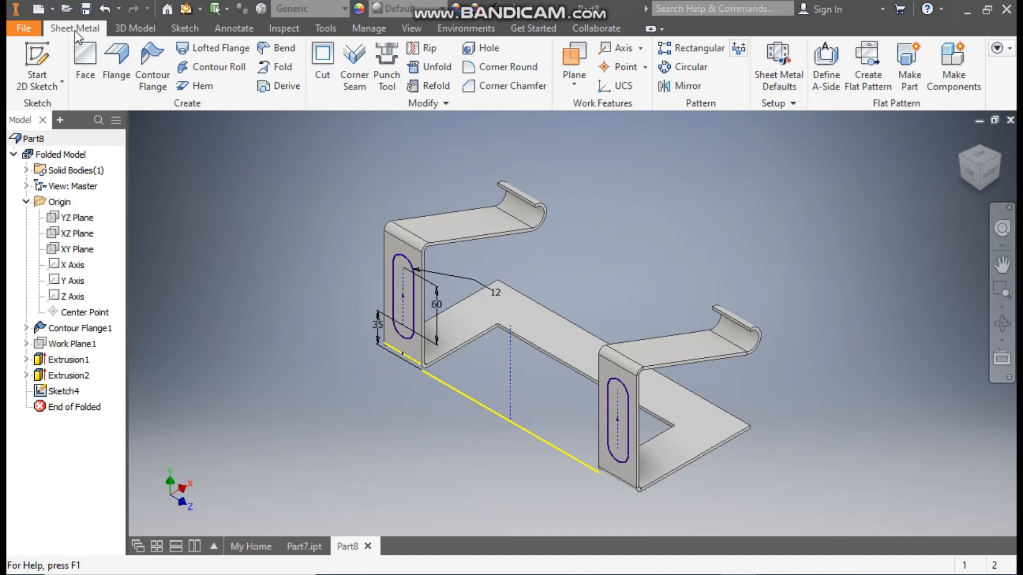
pyautogui.click(314, 55)
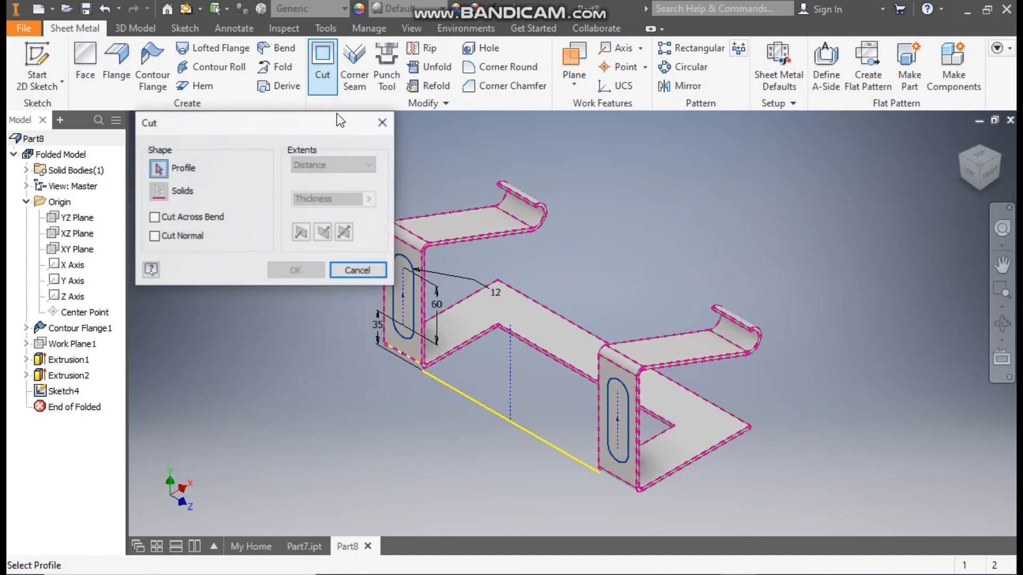
pyautogui.click(407, 299)
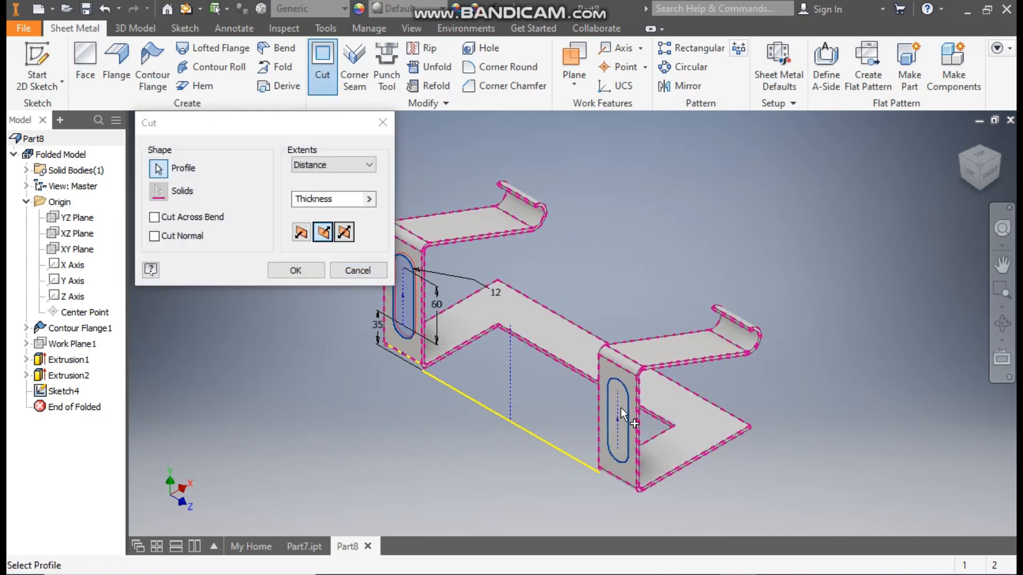
pyautogui.click(603, 440)
pyautogui.click(335, 198)
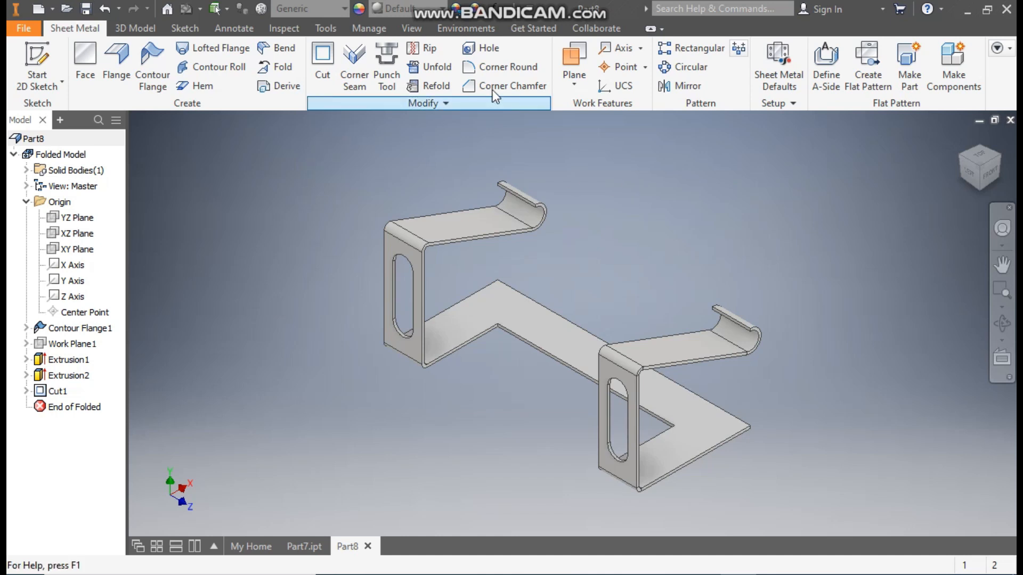
# - Round the two outer corners of the base with a 25 mm Corner Round
pyautogui.click(500, 68)
pyautogui.click(230, 174)
pyautogui.write('25')
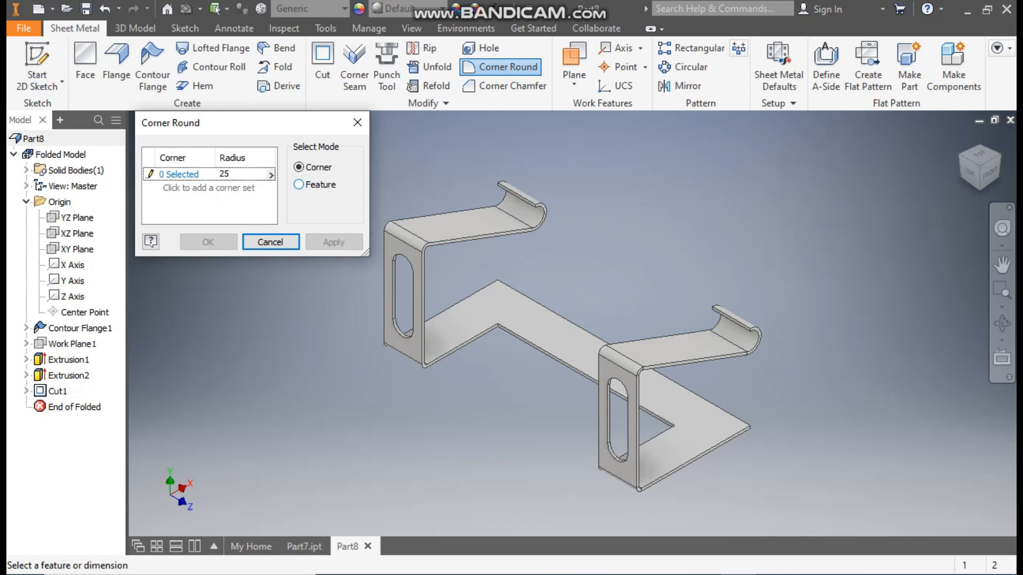
pyautogui.click(185, 178)
pyautogui.scroll(5, 511, 285)
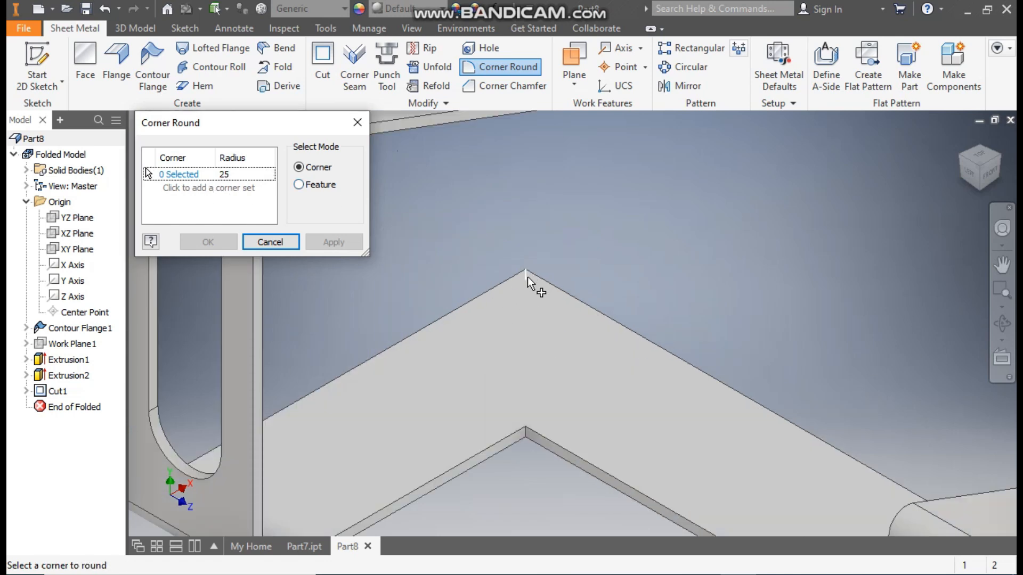
pyautogui.click(527, 276)
pyautogui.scroll(-5, 455, 270)
pyautogui.scroll(5, 672, 369)
pyautogui.click(676, 392)
pyautogui.scroll(-3, 702, 392)
pyautogui.click(355, 245)
# - Round the two inner corners of the base's cutout with a 15 mm Corner Round
pyautogui.moveTo(355, 325); pyautogui.dragTo(555, 378, button='middle')
pyautogui.click(277, 175)
pyautogui.write('15')
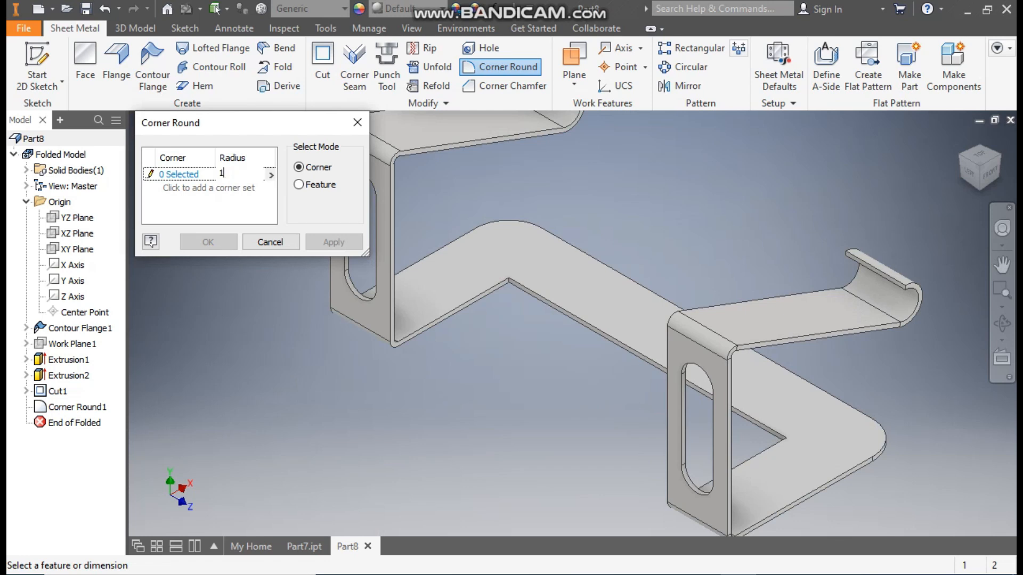
pyautogui.click(183, 174)
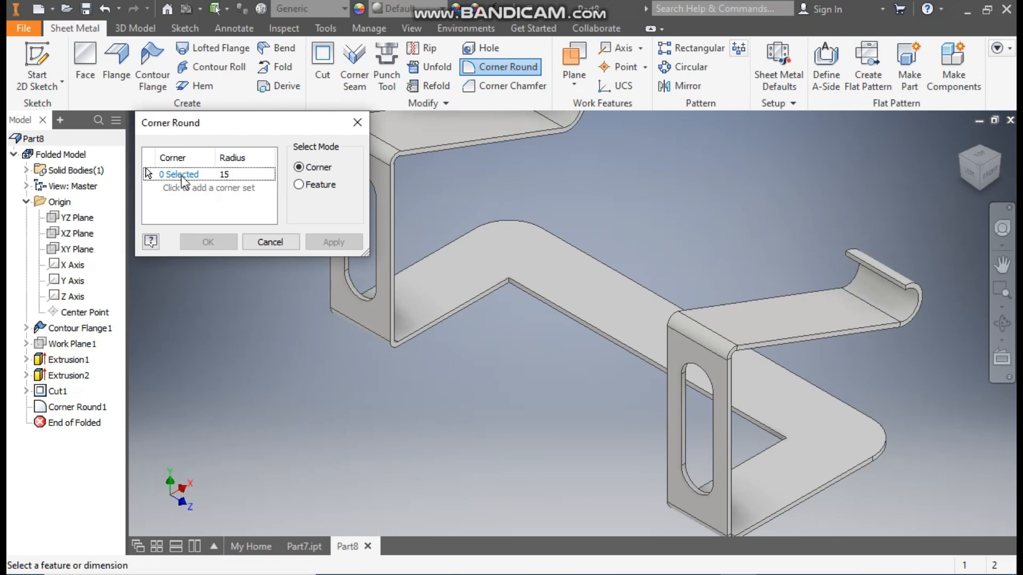
pyautogui.scroll(5, 510, 293)
pyautogui.click(491, 283)
pyautogui.scroll(-6, 493, 285)
pyautogui.scroll(5, 554, 354)
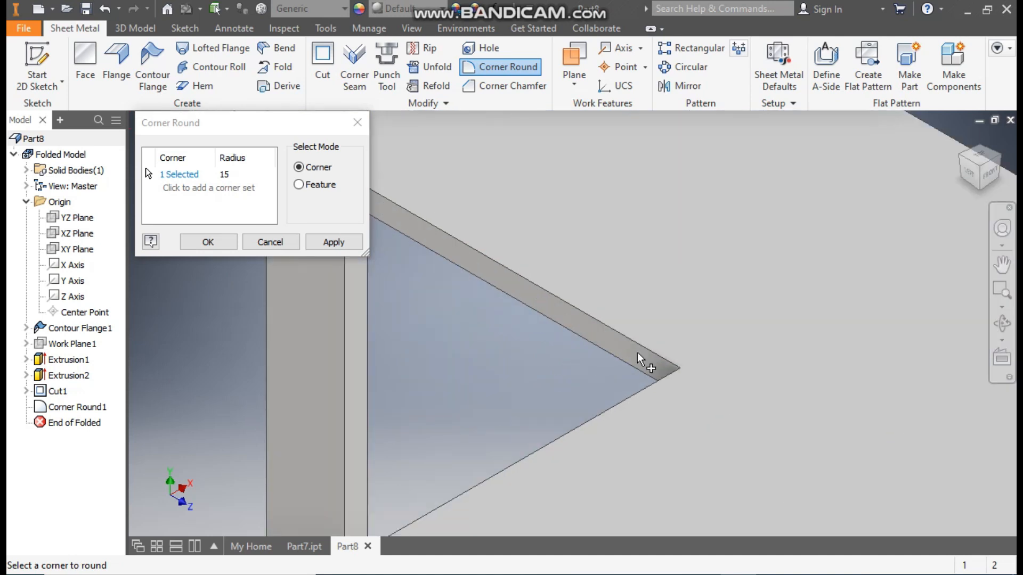
pyautogui.scroll(-5, 737, 349)
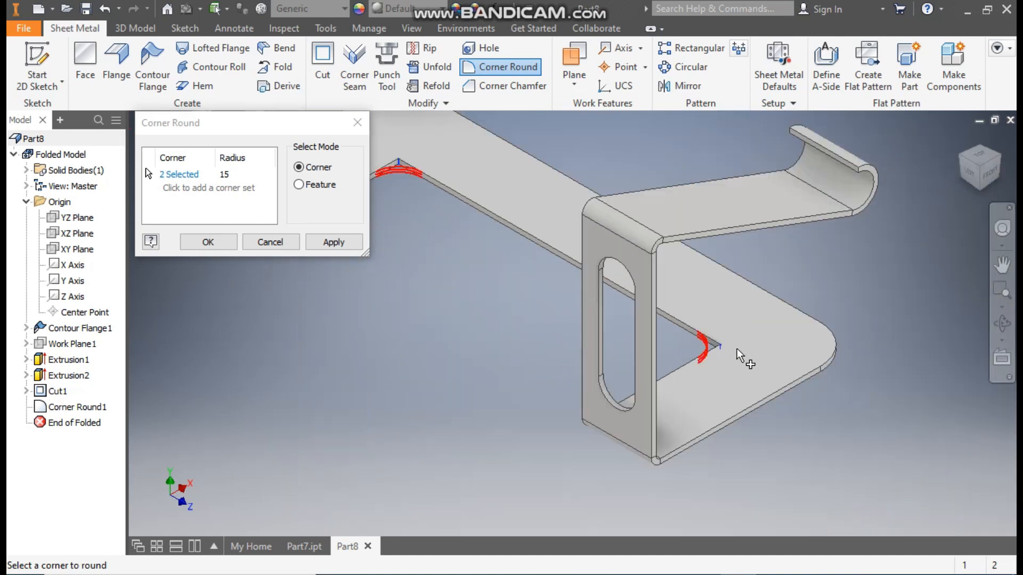
pyautogui.click(196, 248)
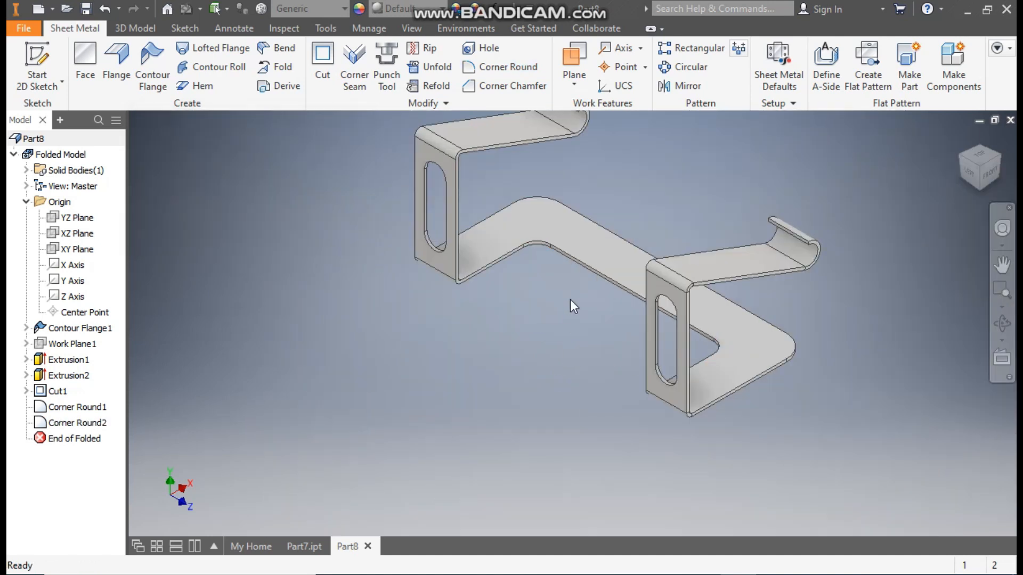
# - Return to the home view and give the part the Canary appearance from the Inventor Material Library
pyautogui.moveTo(570, 300); pyautogui.dragTo(528, 390, button='middle')
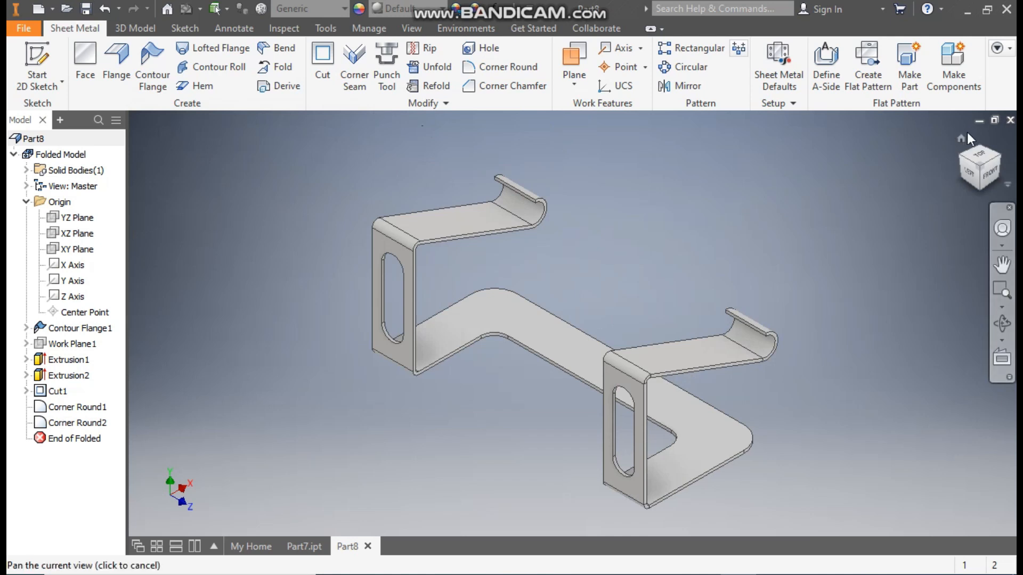
pyautogui.click(962, 141)
pyautogui.moveTo(467, 244); pyautogui.dragTo(444, 274, button='middle')
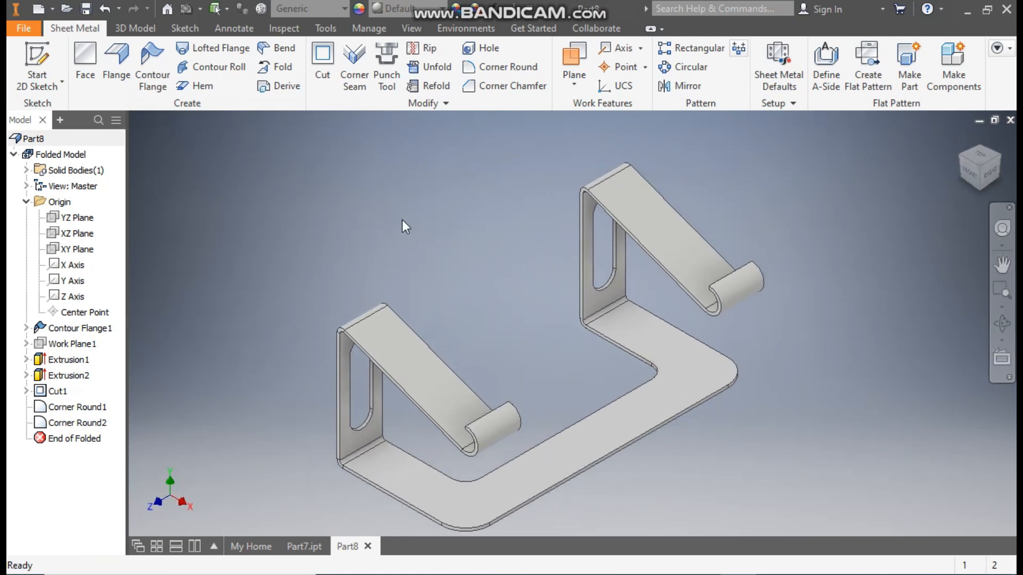
pyautogui.click(426, 8)
pyautogui.scroll(9, 461, 277)
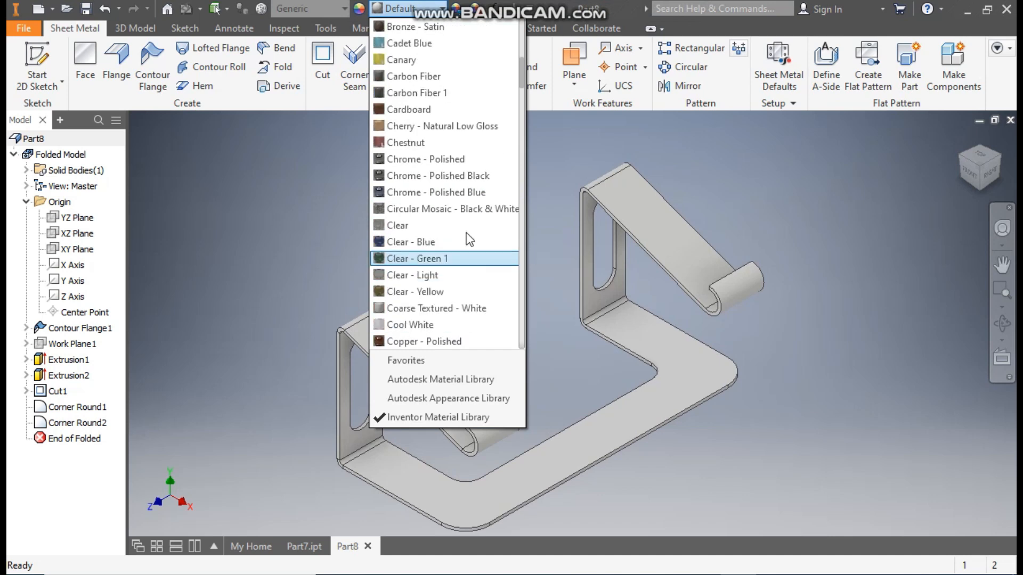
pyautogui.click(417, 57)
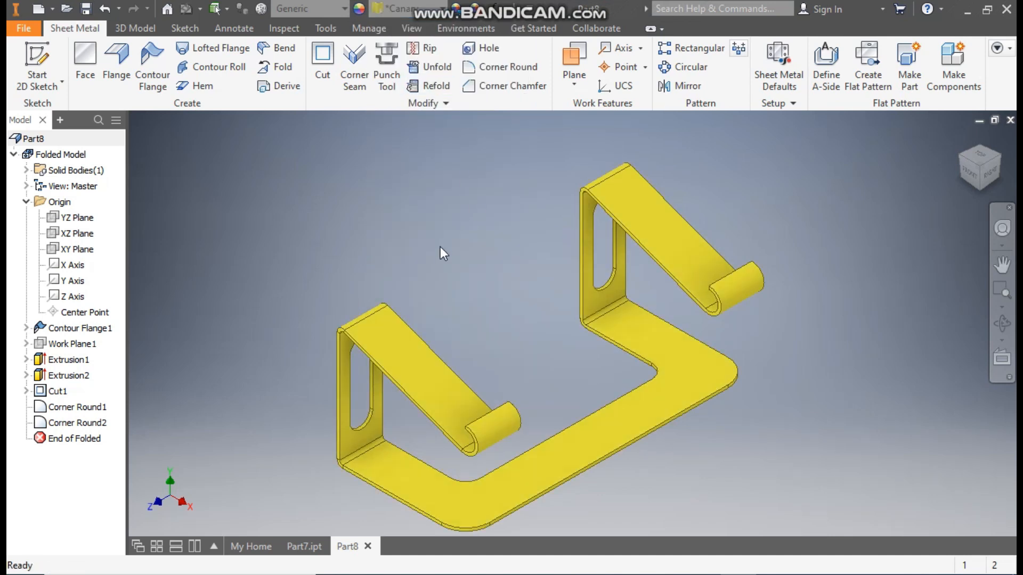
# - Create the flat pattern of the stand and return to the folded part
pyautogui.moveTo(440, 247); pyautogui.dragTo(453, 219, button='middle')
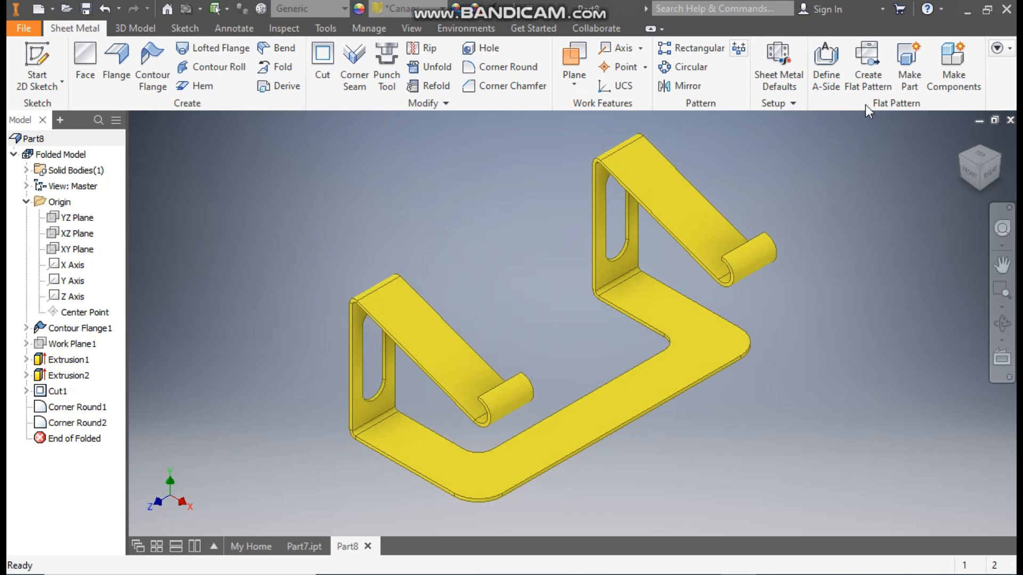
pyautogui.click(869, 67)
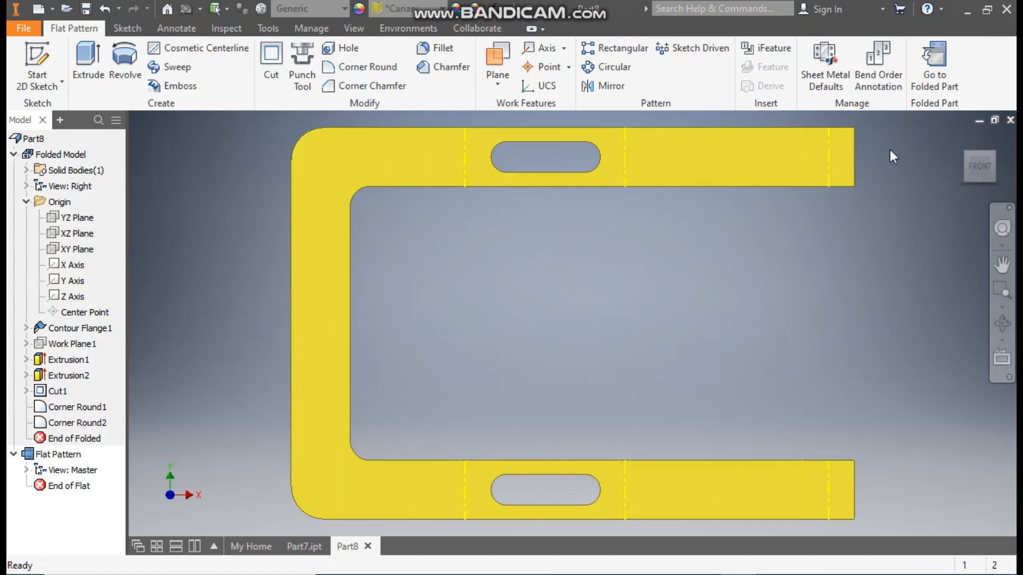
pyautogui.click(938, 69)
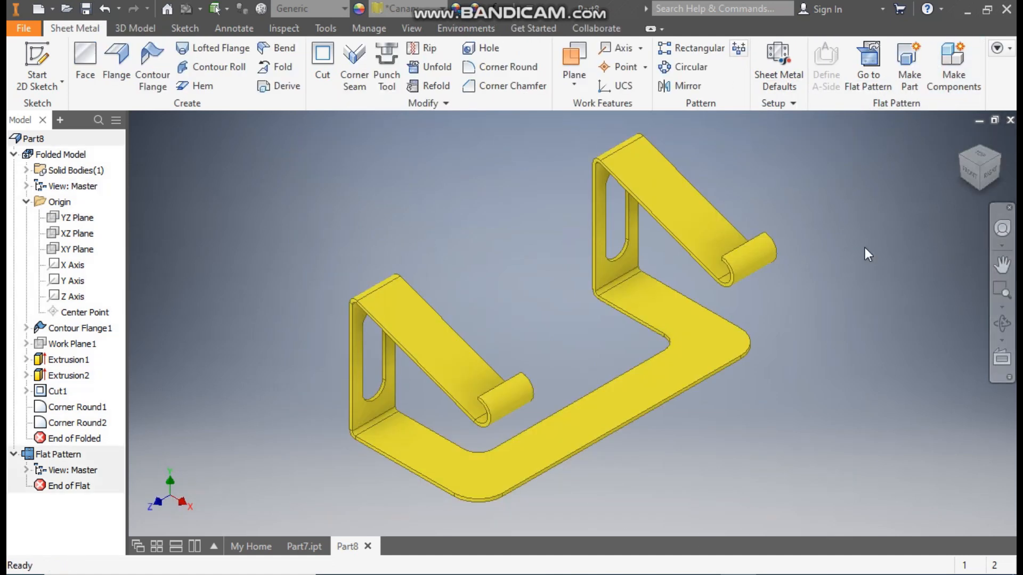